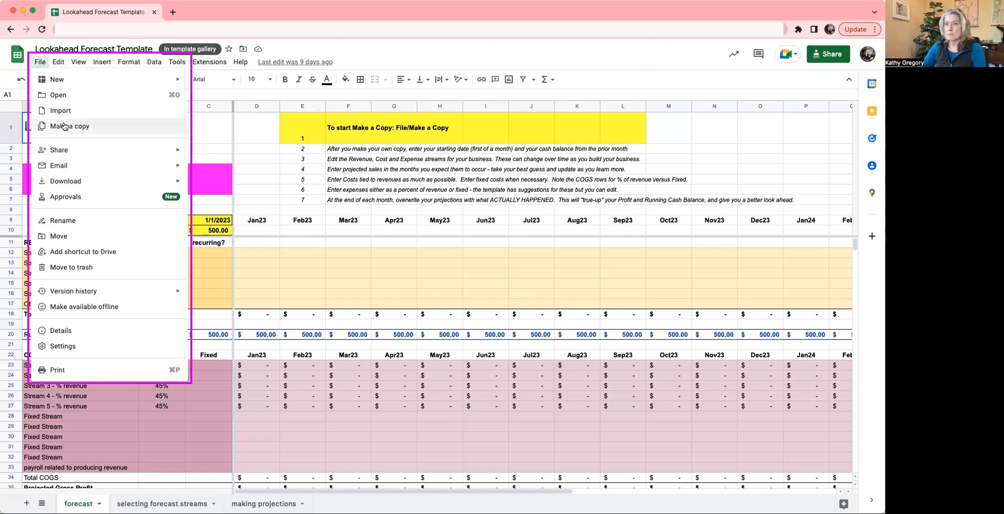
- Make a copy of the forecast template in My Drive, naming it with the owner's first name followed by "forecast"
left_click(66, 127)
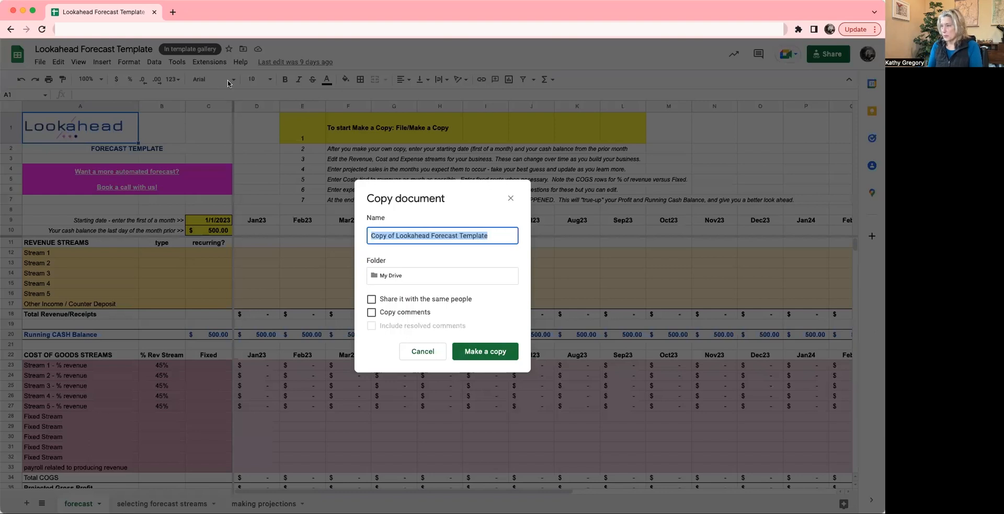
type("Kat")
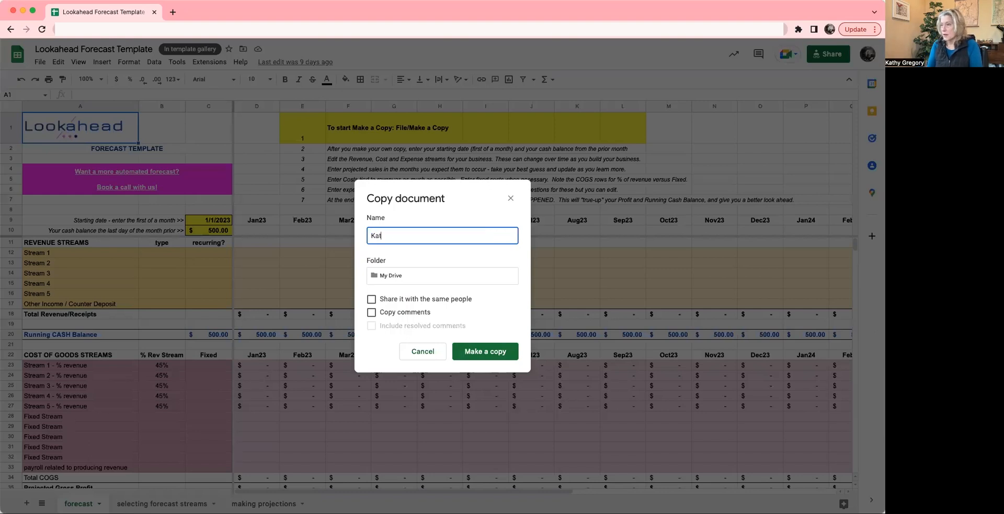
type("hy's forecast")
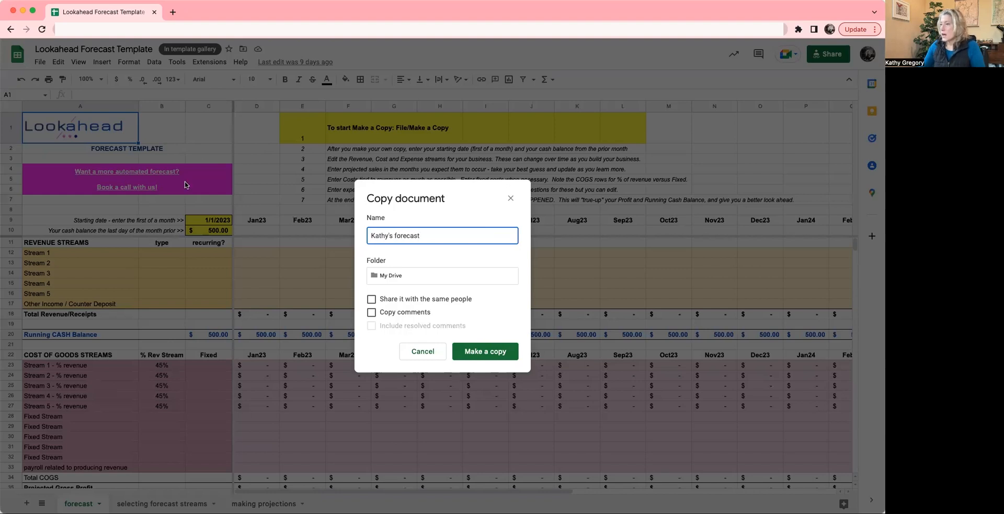
left_click(484, 353)
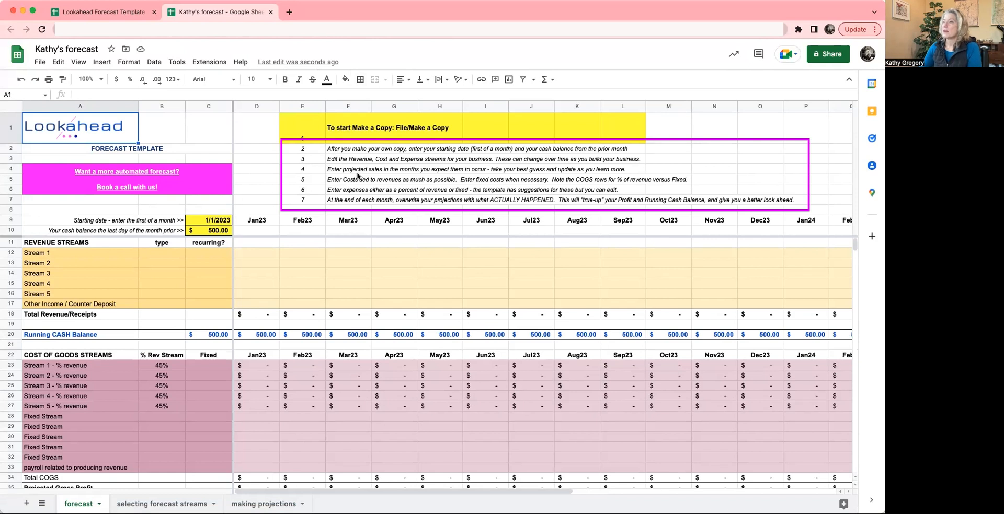
- Examine the setup instruction for the copy, the starting date cell and the month headers across row 9
left_click(341, 151)
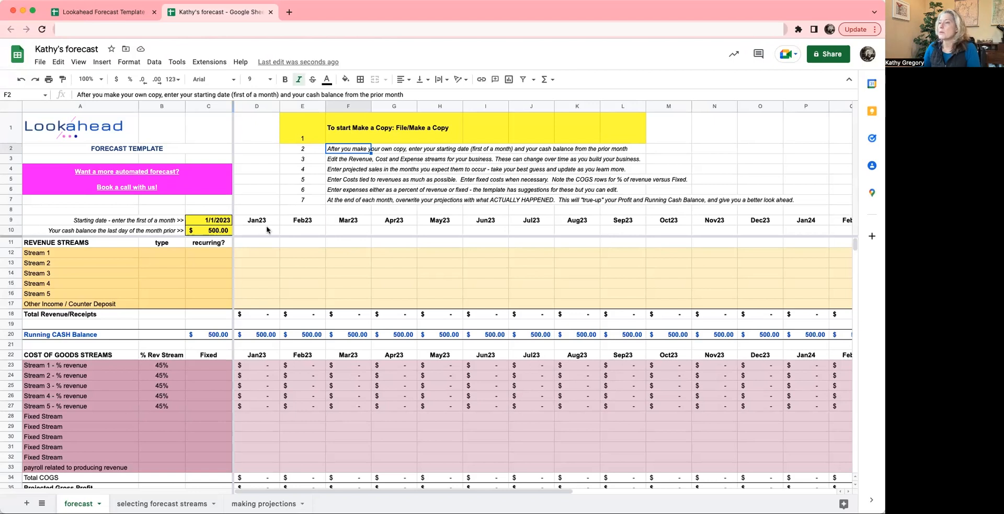
left_click(208, 223)
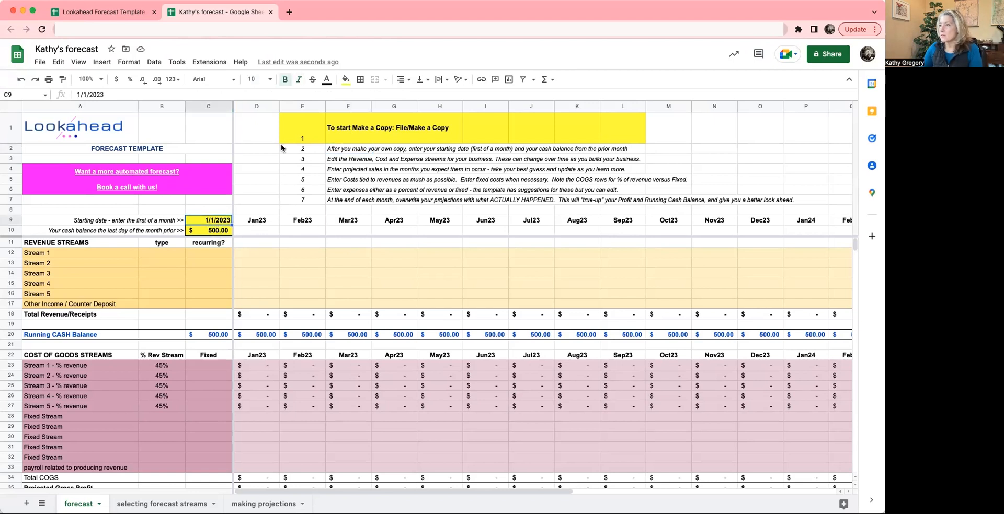
left_click(256, 221)
key("Right")
key("Right")
key("Right")
key("Left")
key("Left")
key("Left")
key("Right")
key("Right")
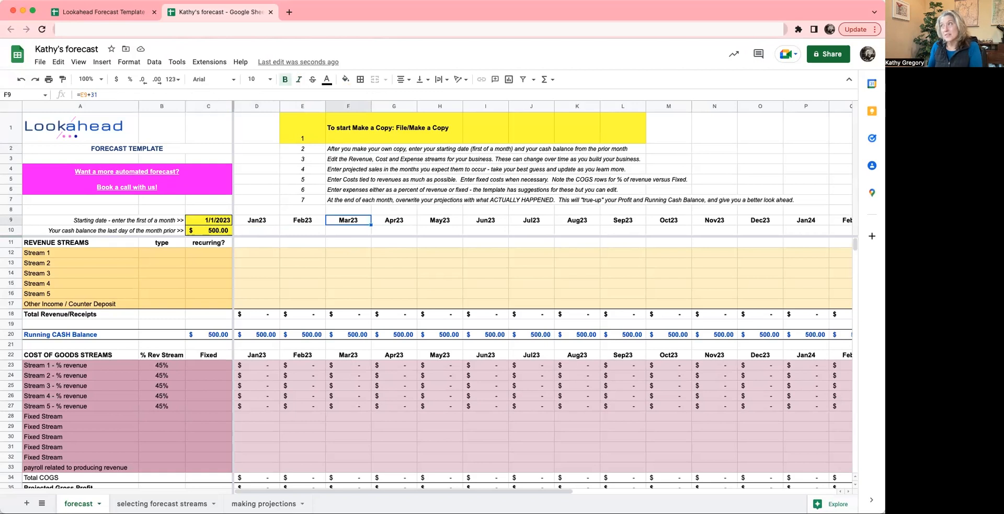
key("Left")
key("Left")
key("Left")
key("Right")
key("Right")
key("Right")
key("Left")
key("Left")
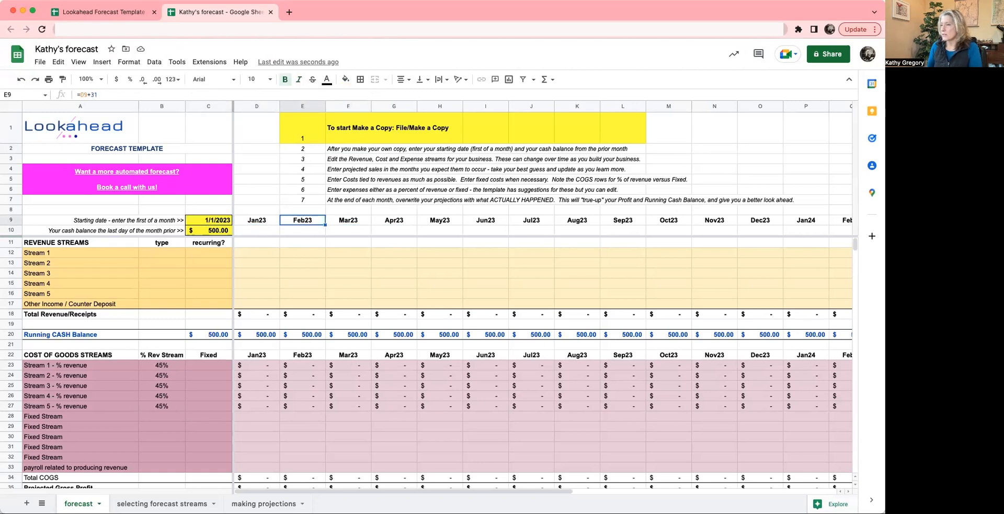
key("Right")
key("Right")
key("Right")
key("Left")
key("Left")
key("Left")
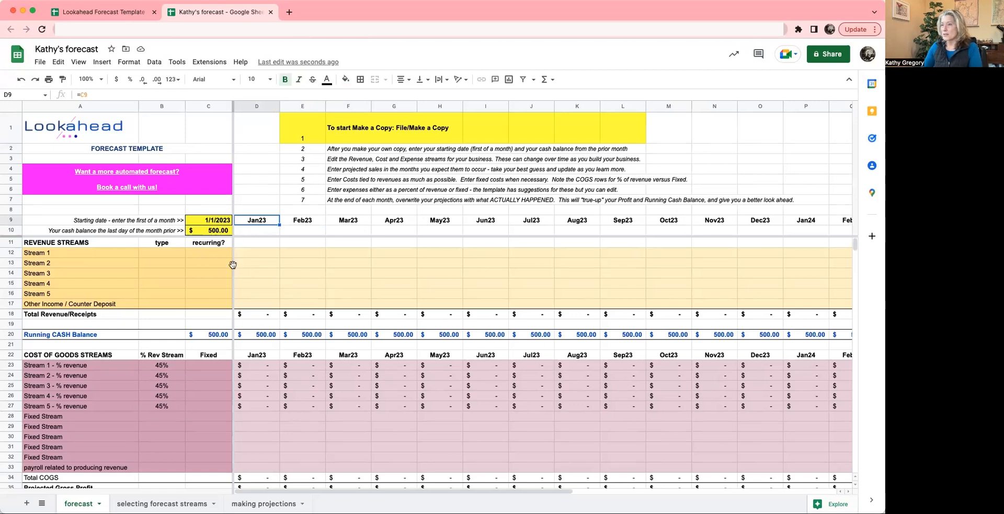
left_click(307, 368)
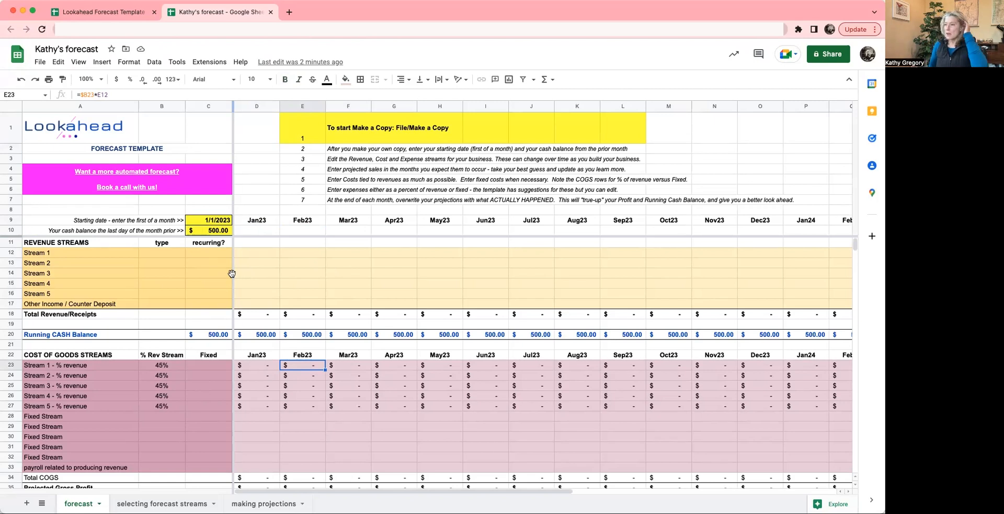
- Set the forecast's starting date in C9 to 10/1/2022
left_click(214, 222)
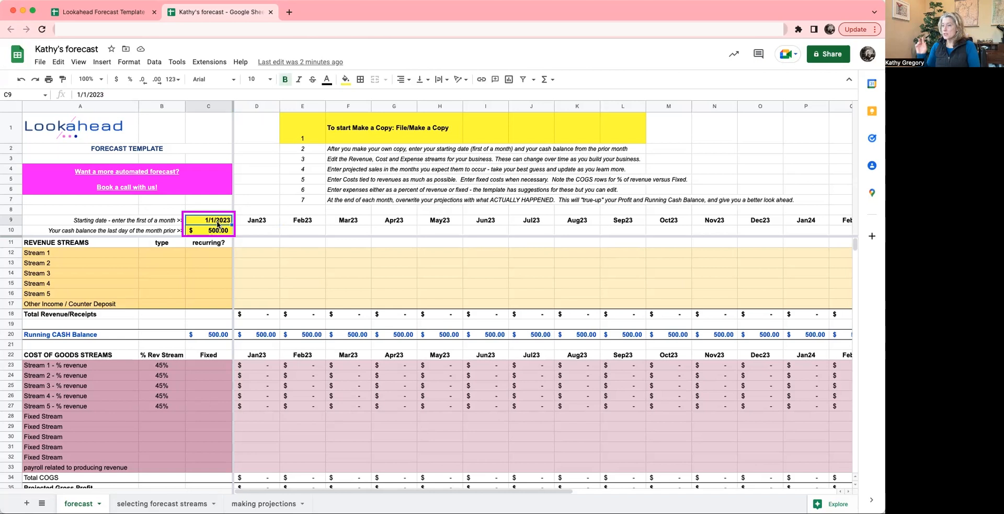
type("10/1/")
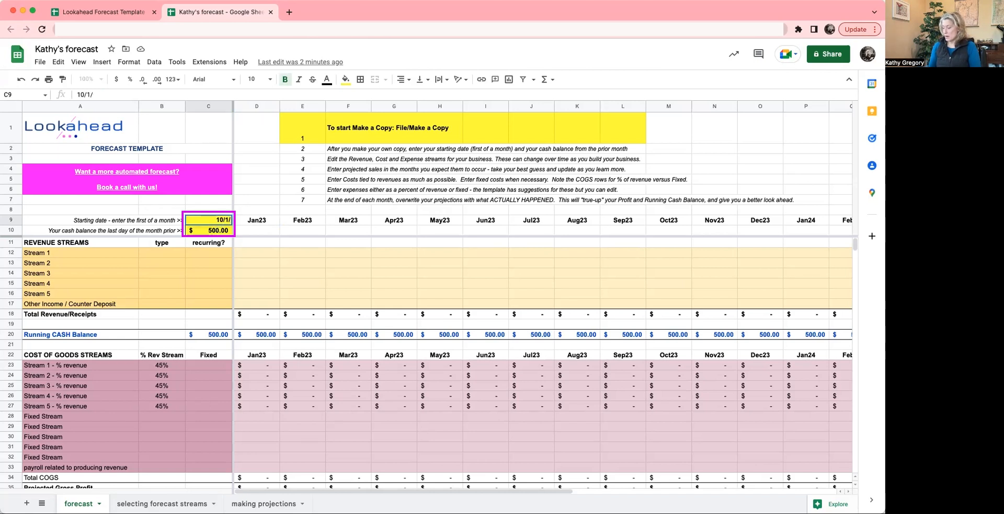
type("2022")
key("Return")
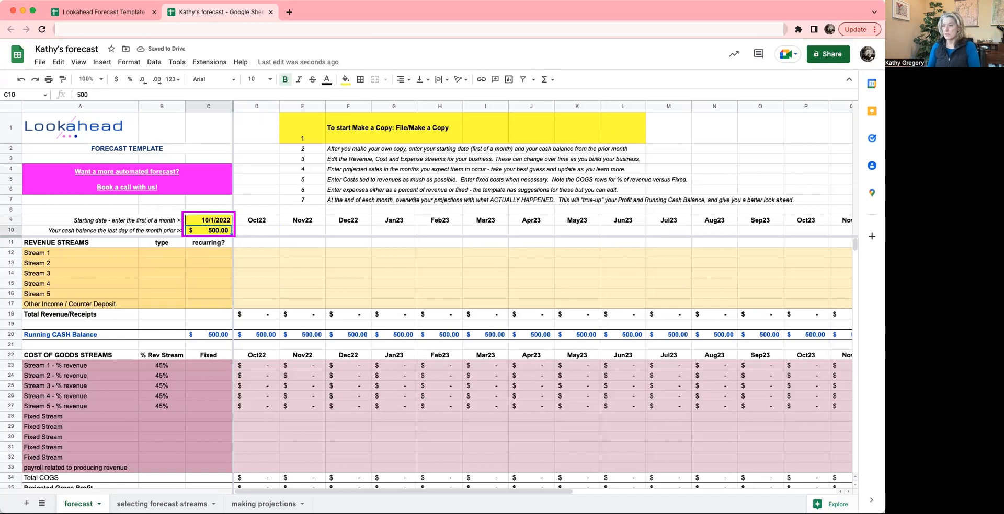
- Review the new starting date, the prior month's cash balance cell and the month headers that follow from the date
left_click(209, 221)
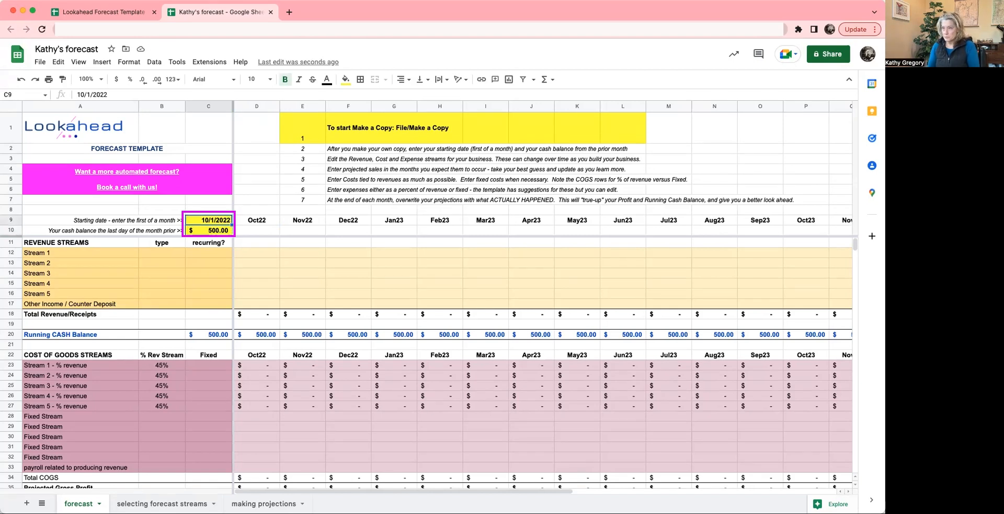
left_click(208, 230)
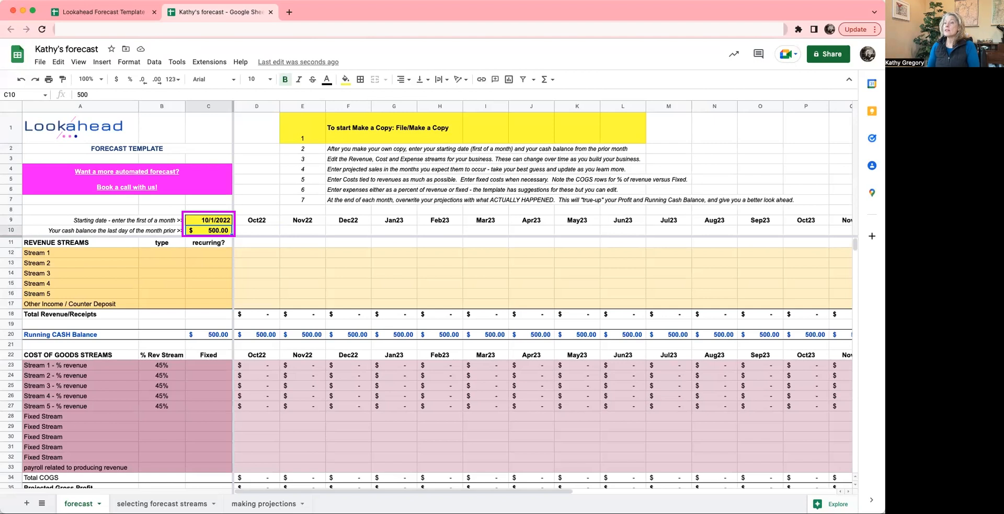
left_click(208, 220)
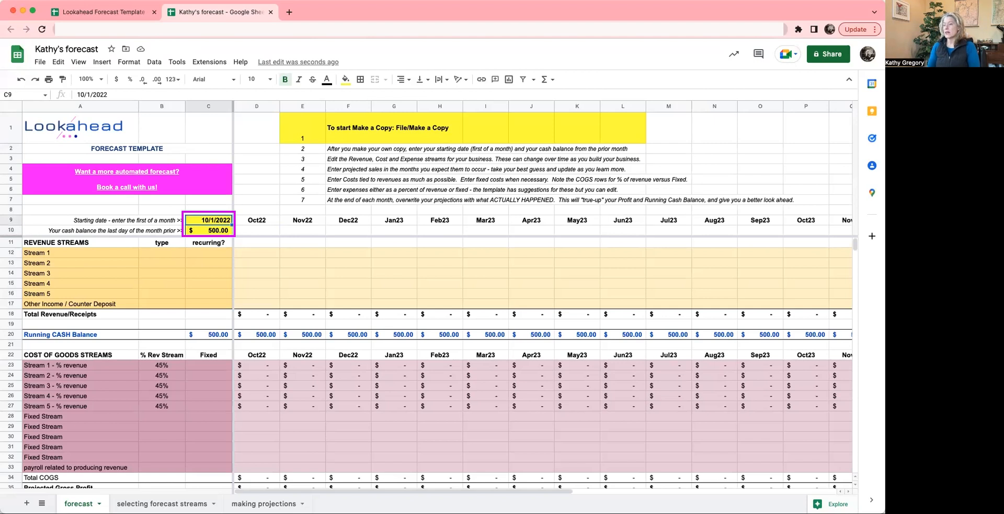
left_click(208, 231)
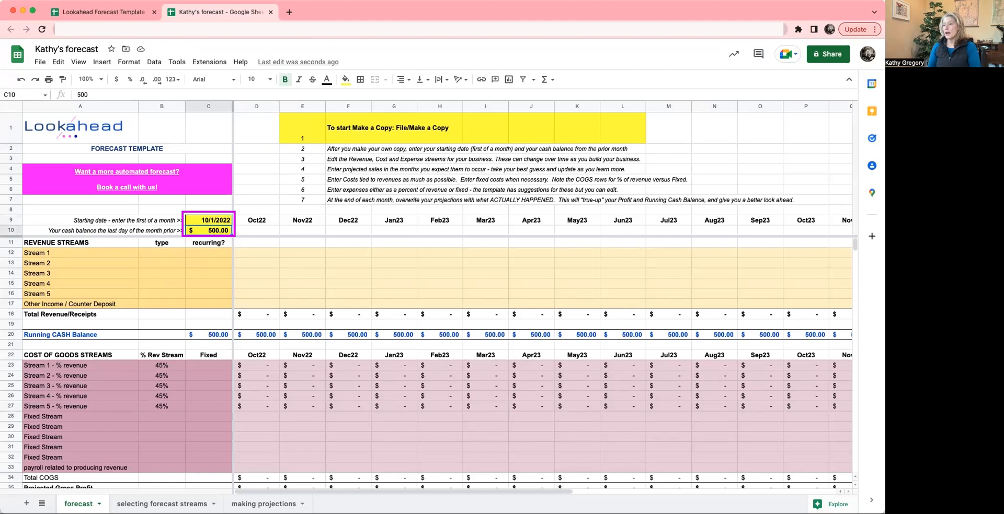
key("Up")
key("Right")
key("Right")
key("Right")
key("Right")
key("Right")
key("Right")
key("Left")
key("Left")
key("Left")
key("Left")
key("Left")
key("Left")
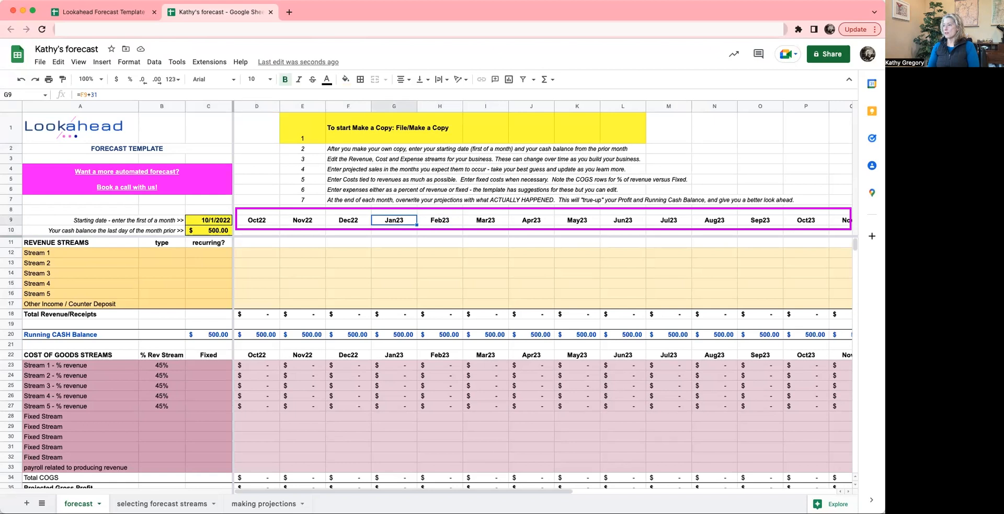
key("Right")
key("Right")
key("Right")
key("Right")
key("Right")
key("Right")
key("Left")
key("Left")
key("Left")
key("Left")
key("Left")
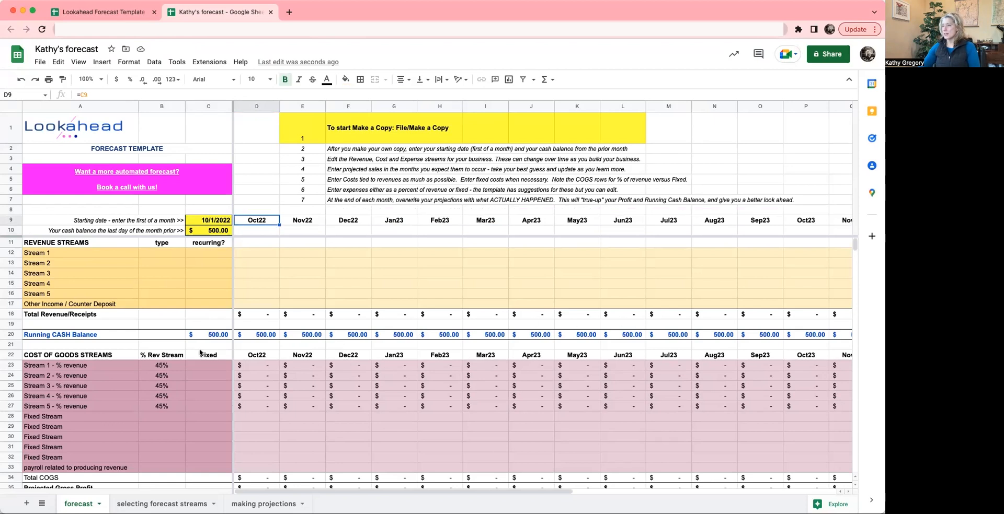
- Examine the Running CASH Balance row and the Total Revenue/Receipts row above it
left_click(8, 333)
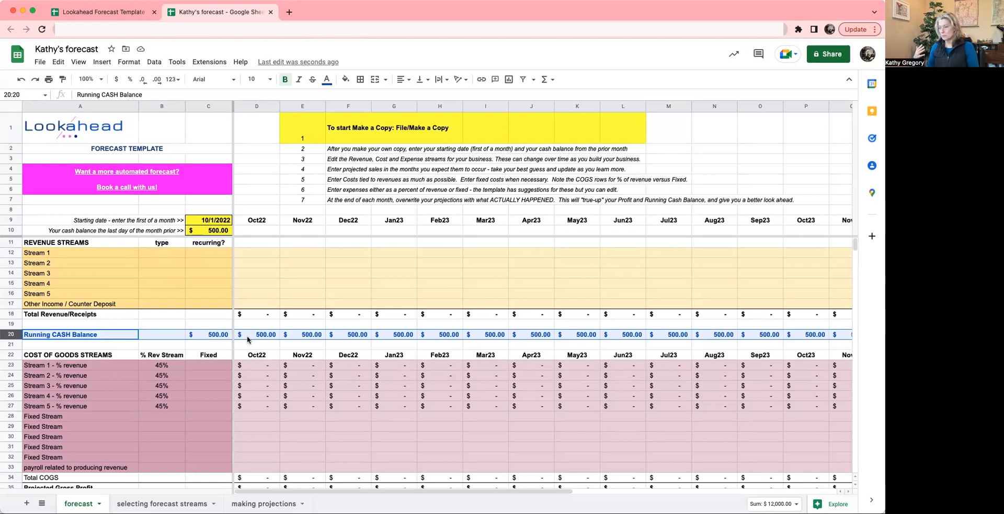
key("Right")
key("Right")
key("Right")
key("Left")
key("Left")
key("Left")
key("Right")
key("Right")
key("Right")
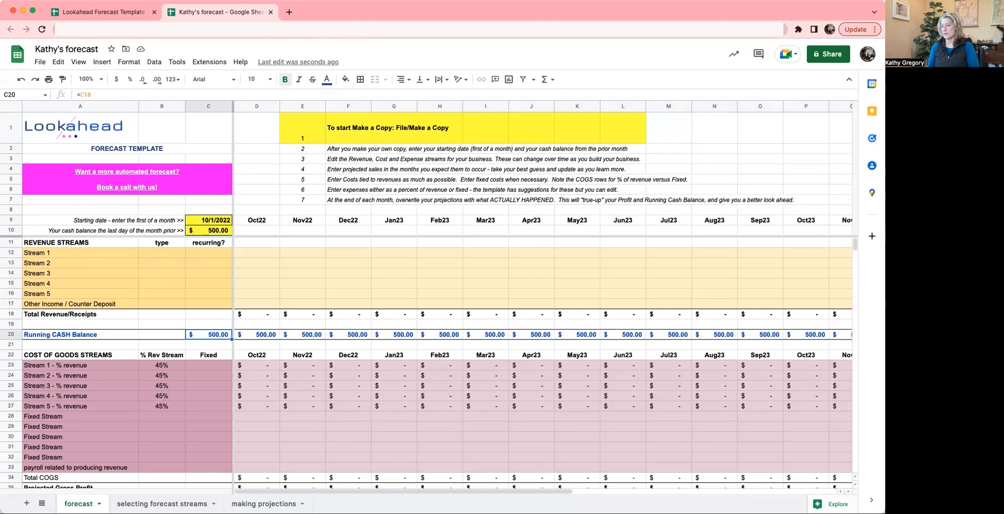
key("Left")
key("Left")
key("Right")
key("Up")
key("Up")
key("Up")
key("Up")
key("Up")
key("Up")
key("Up")
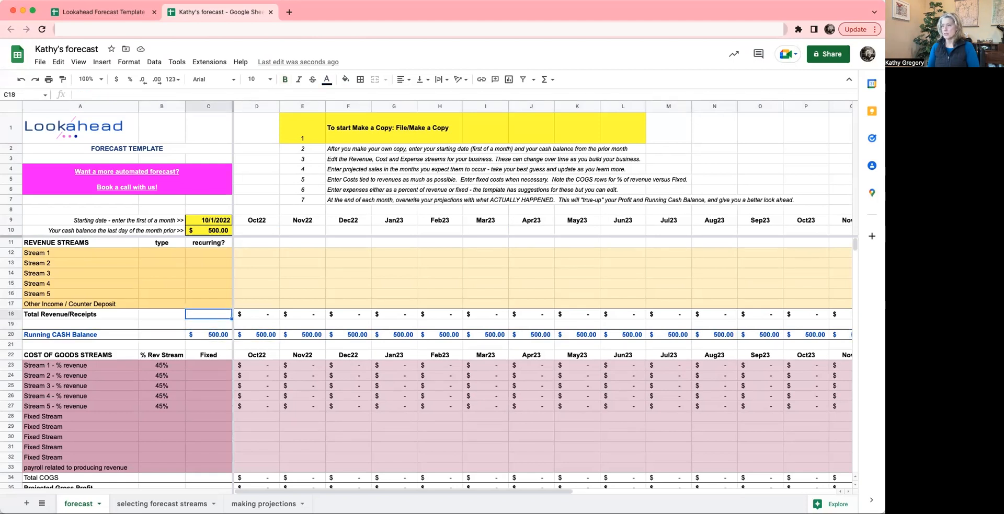
key("Down")
key("Down")
key("Down")
key("Down")
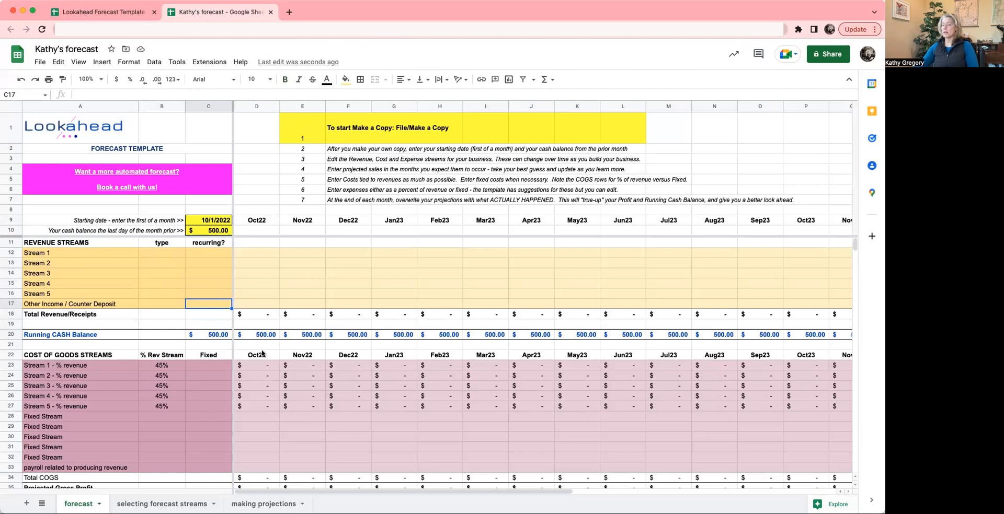
- Compare the Running CASH Balance, Monthly Net Profit and Total Revenue/Receipts rows, and review the cost of goods and expense streams
left_click(12, 335)
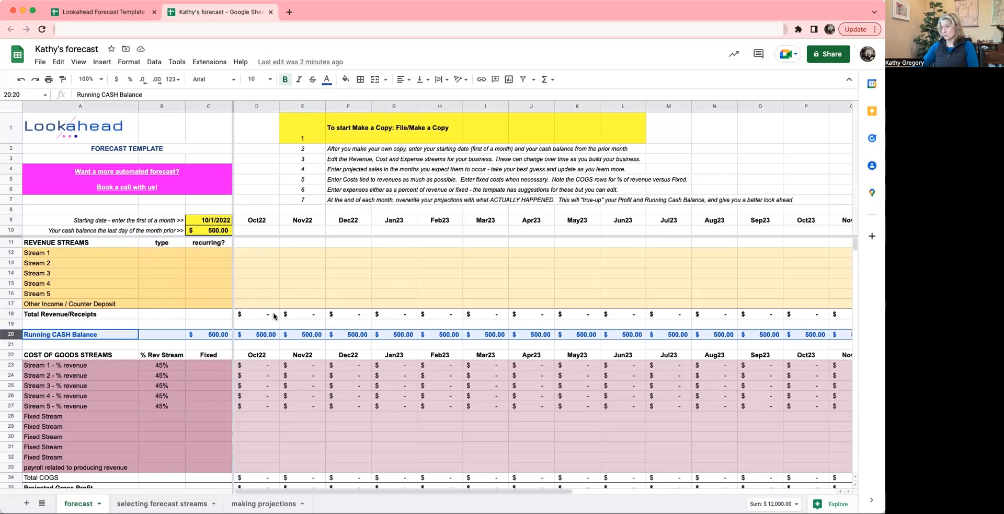
scroll(277, 314, "down", 5)
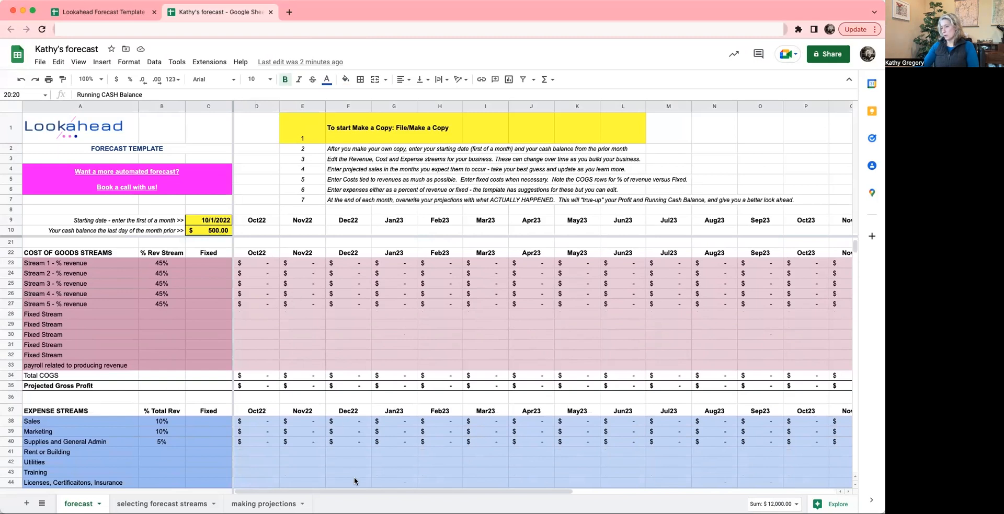
scroll(353, 478, "down", 5)
scroll(354, 482, "down", 1)
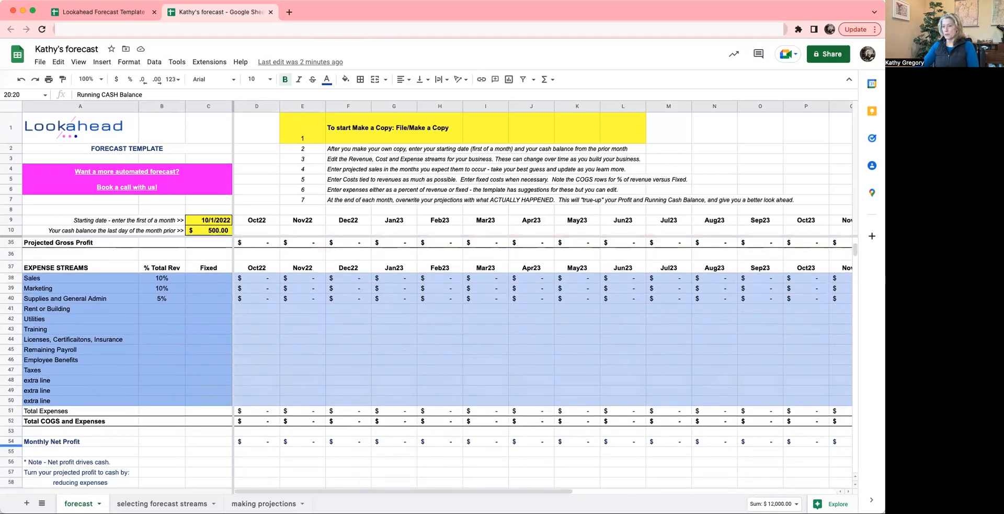
left_click(11, 442)
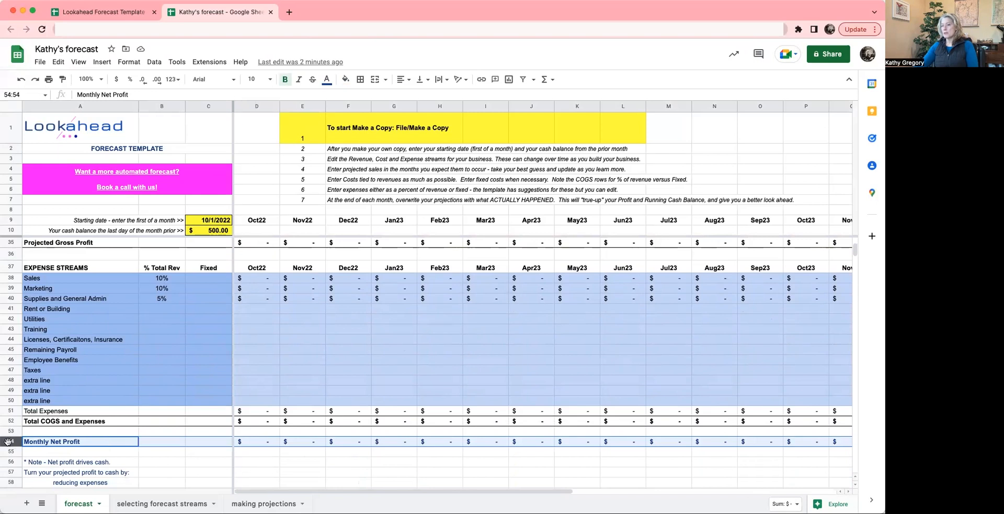
scroll(306, 437, "up", 10)
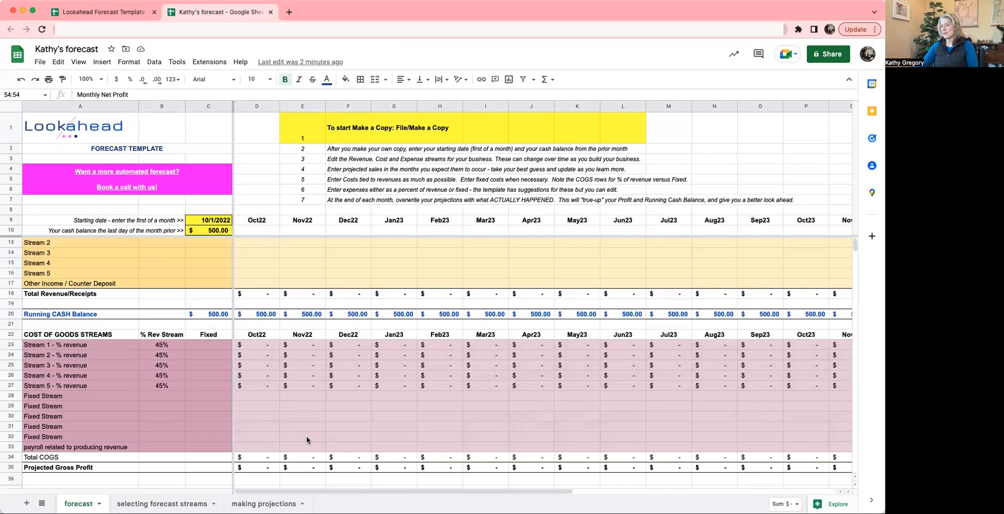
left_click(302, 337)
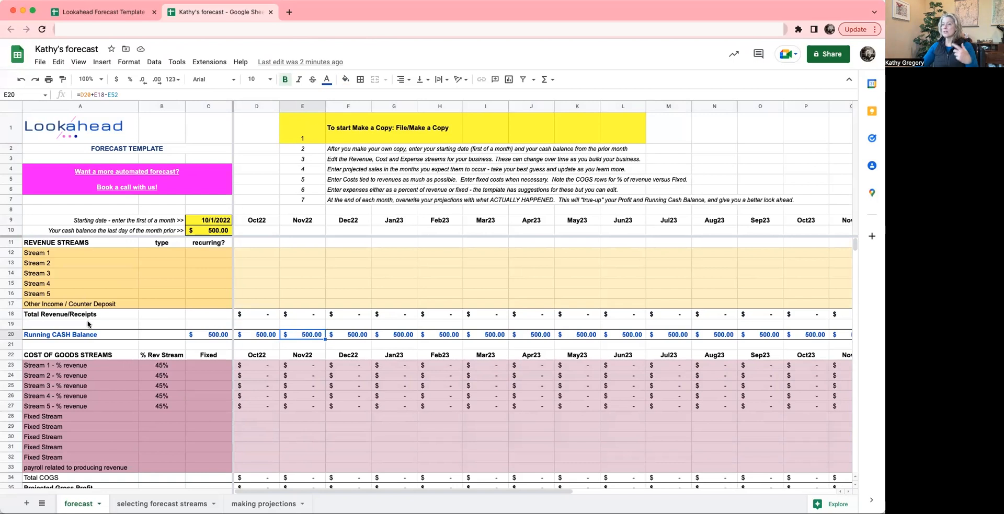
left_click(11, 315)
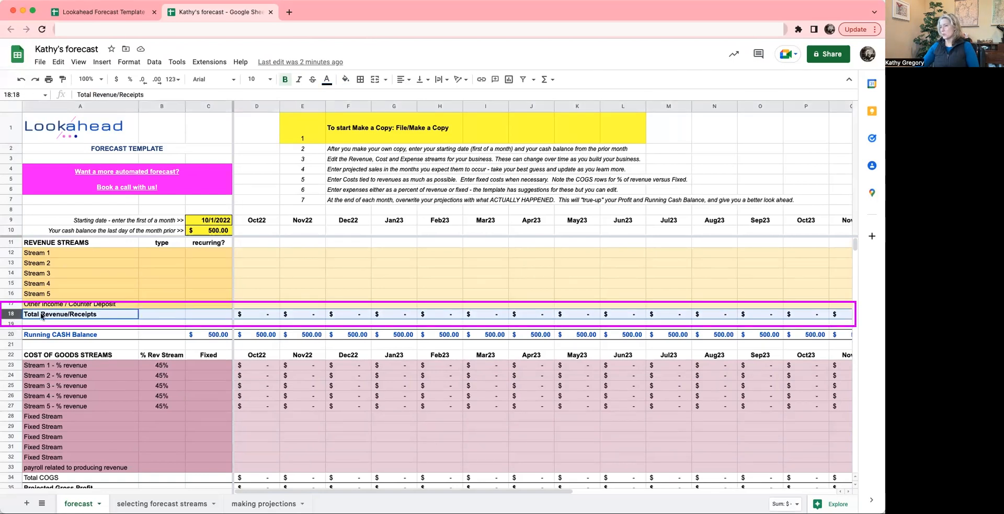
left_click(11, 334)
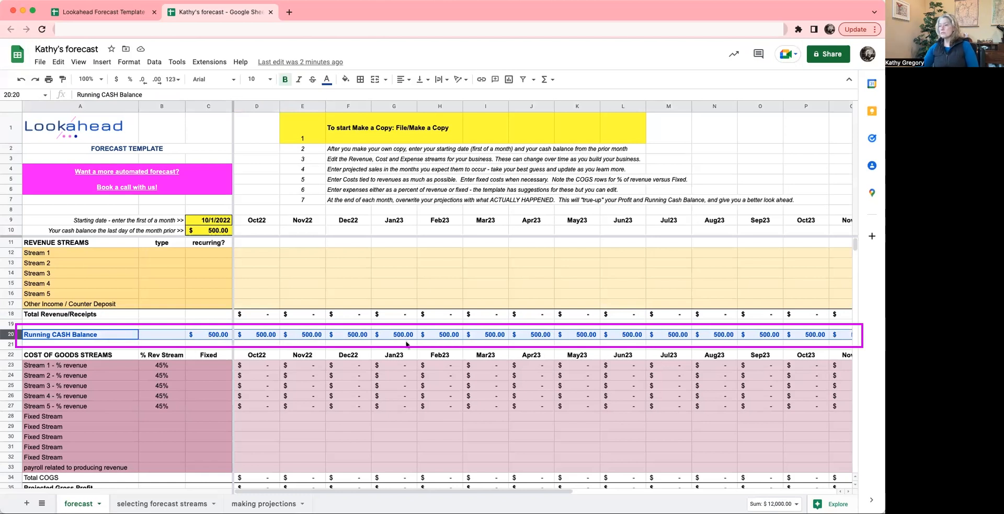
scroll(382, 447, "down", 2)
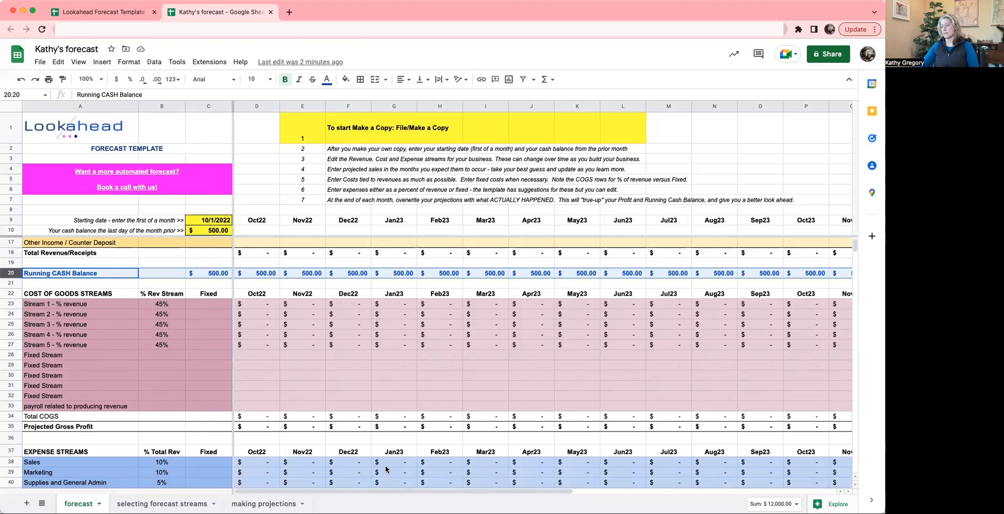
scroll(361, 381, "up", 3)
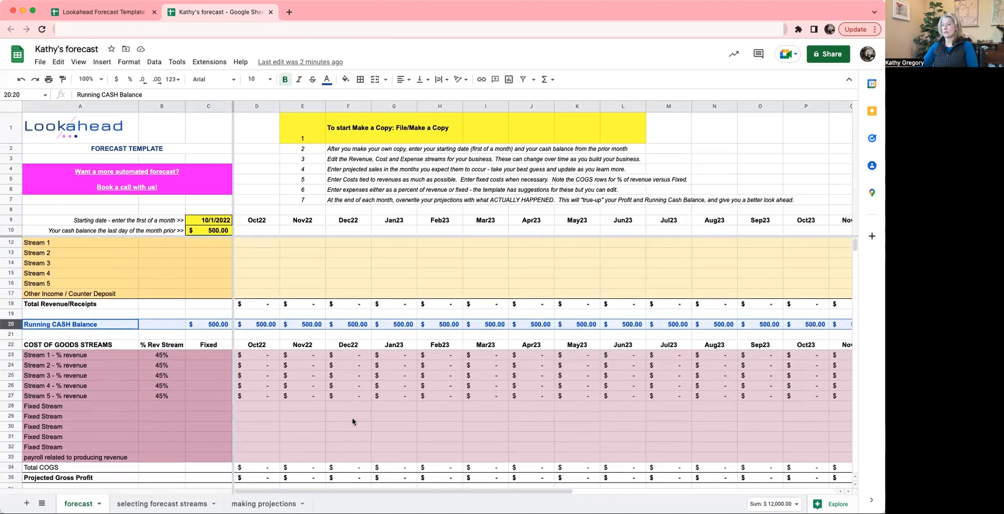
scroll(352, 418, "down", 4)
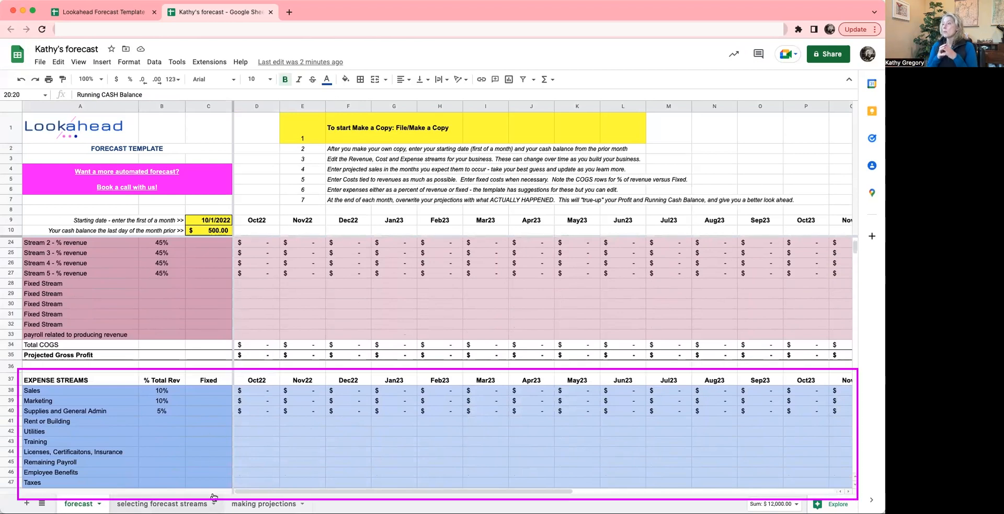
scroll(284, 456, "up", 1)
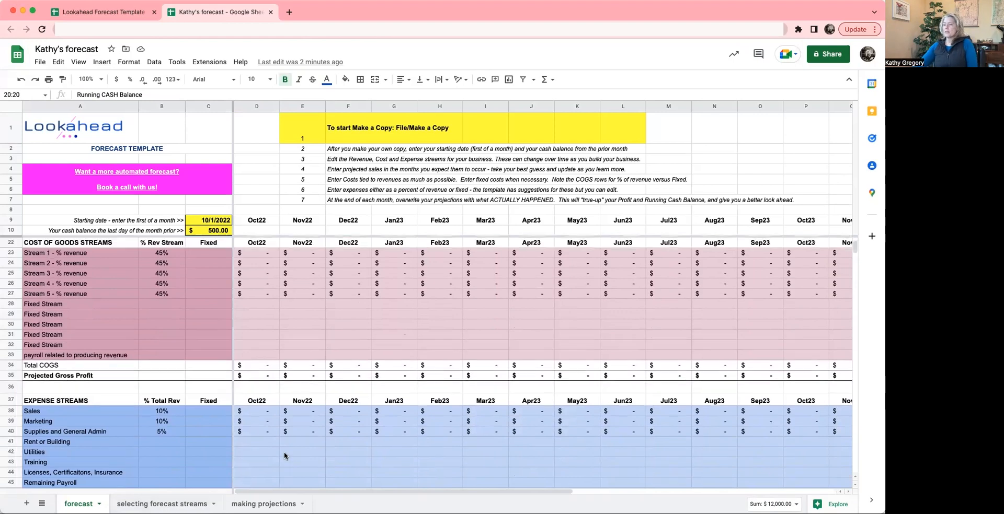
- Examine the revenue streams section, the Total Revenue/Receipts formula and the opening cell of the Running CASH Balance row
scroll(284, 455, "up", 2)
scroll(268, 401, "up", 2)
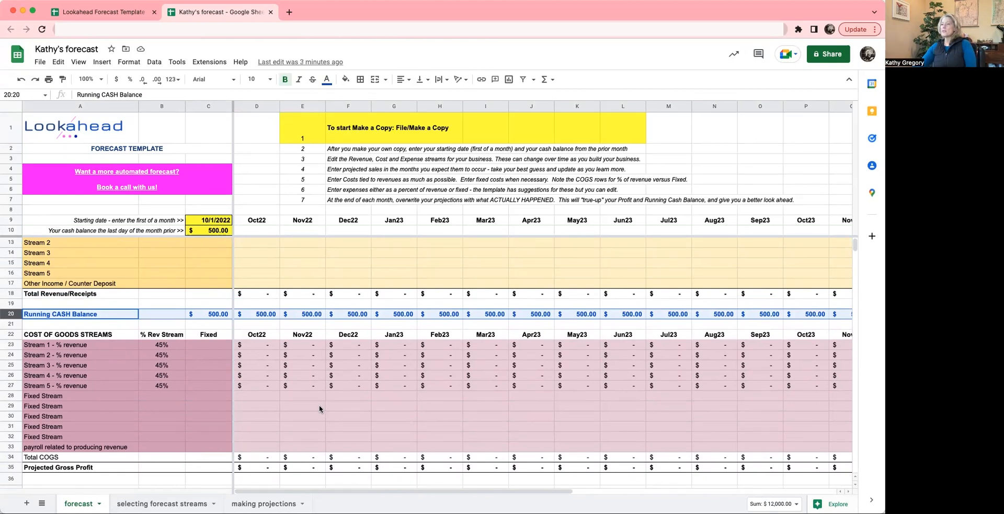
scroll(362, 376, "up", 1)
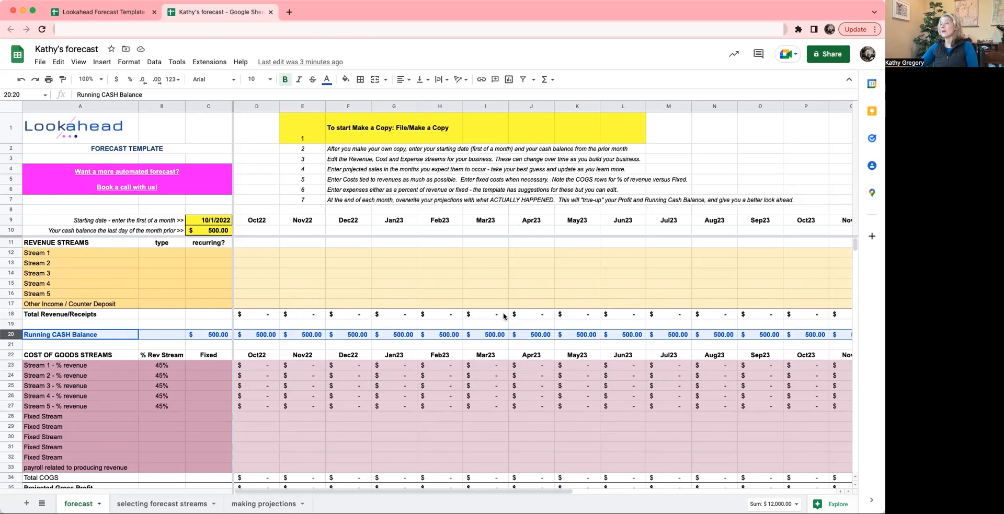
left_click_drag(503, 314, 535, 315)
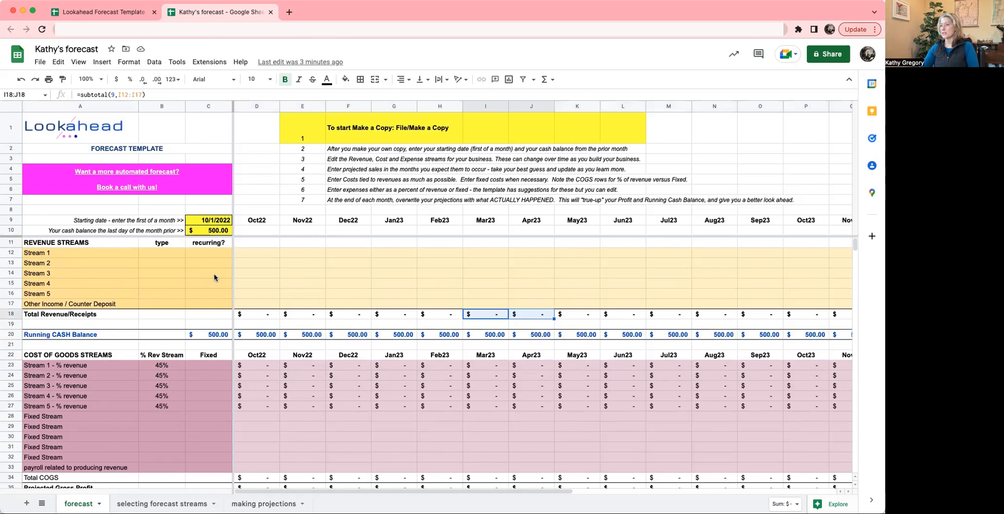
left_click(213, 335)
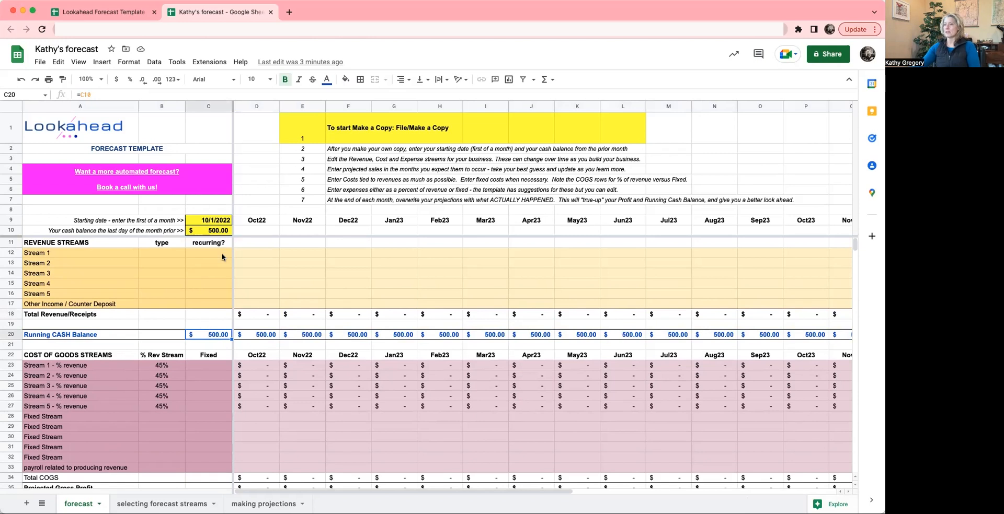
left_click(287, 256)
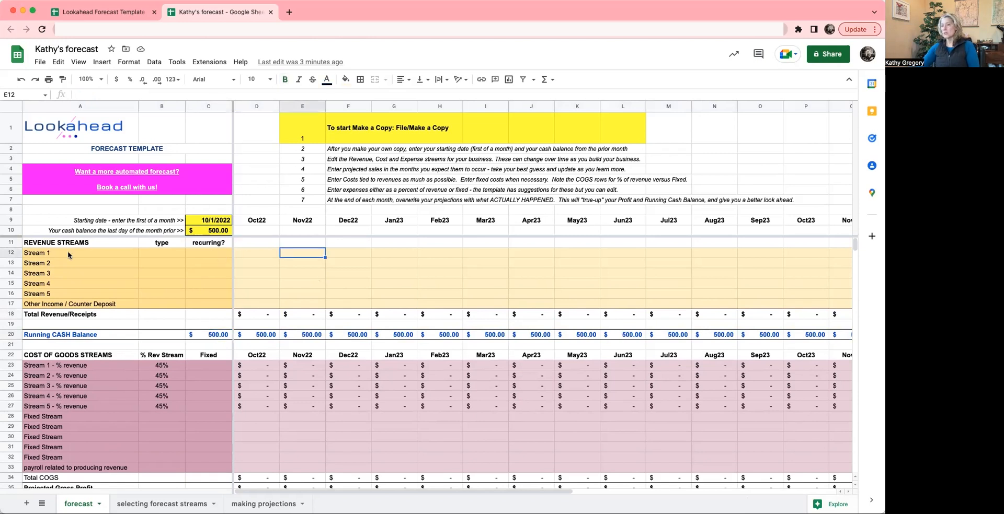
left_click(33, 245)
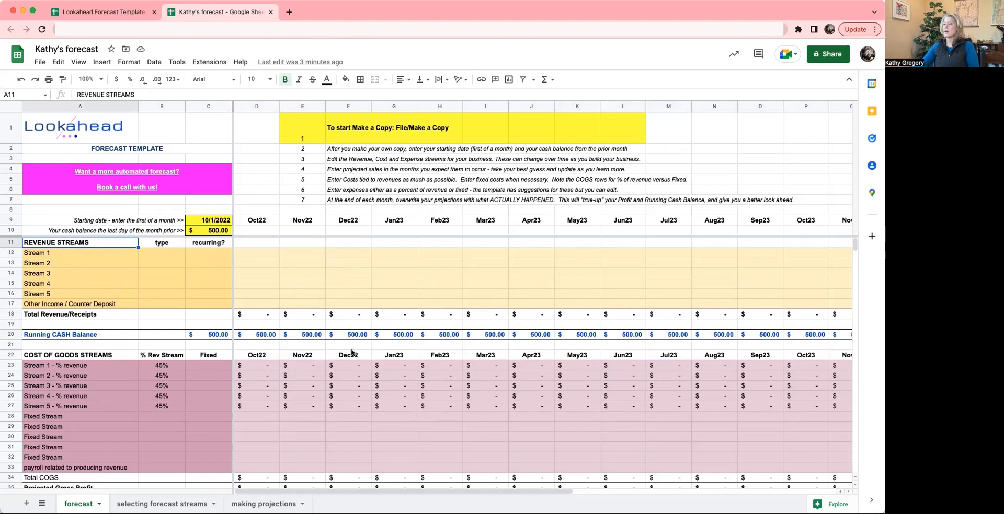
- Examine the Total COGS and Expenses row and the Monthly Net Profit row, including its Nov22 formula
scroll(340, 364, "down", 1)
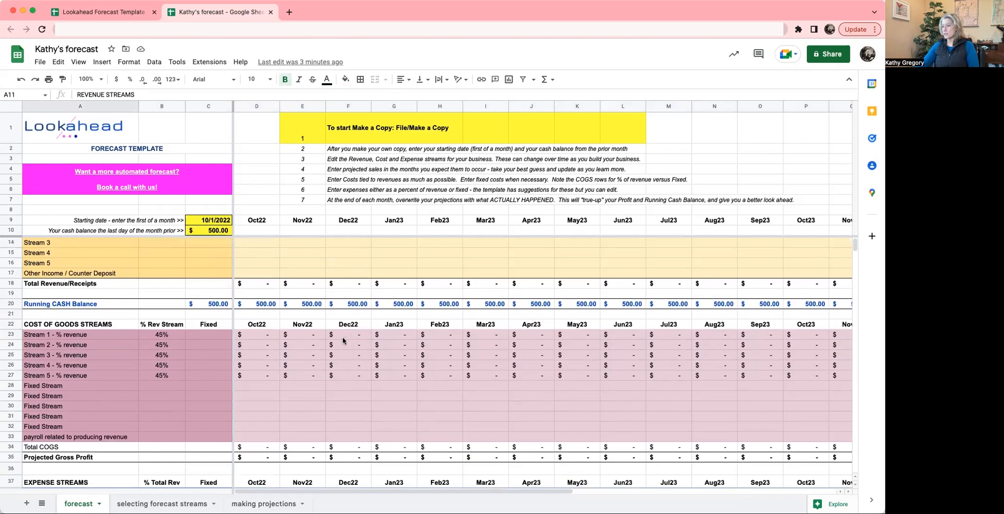
scroll(344, 431, "down", 3)
scroll(373, 443, "down", 2)
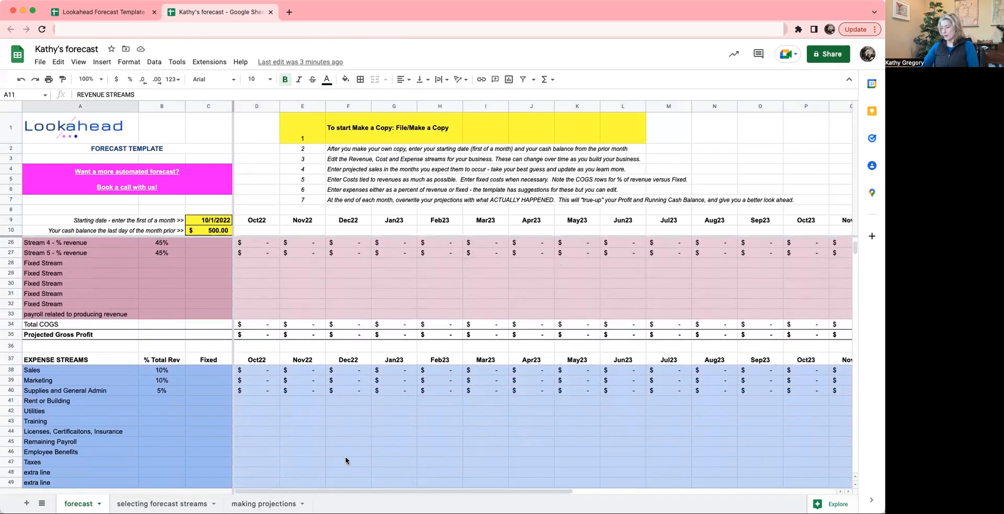
scroll(344, 461, "down", 4)
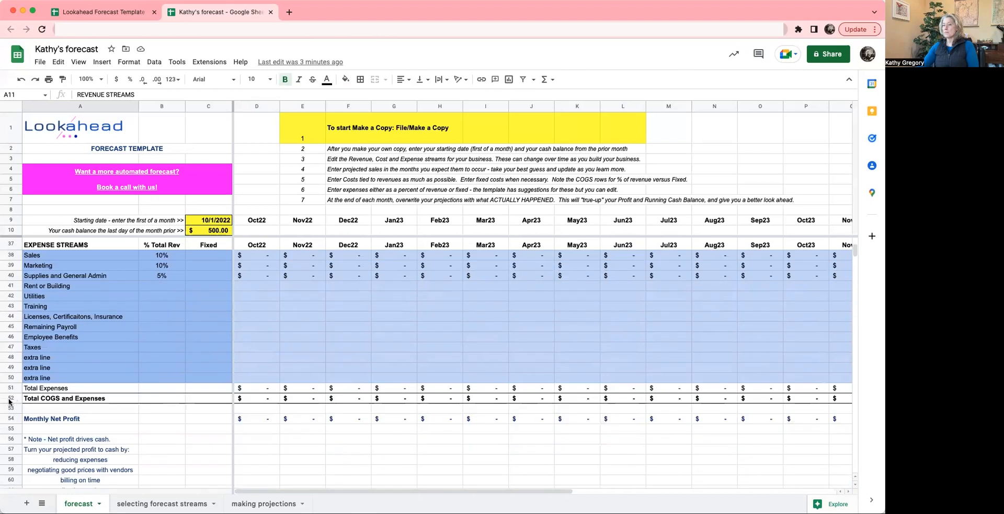
left_click(11, 400)
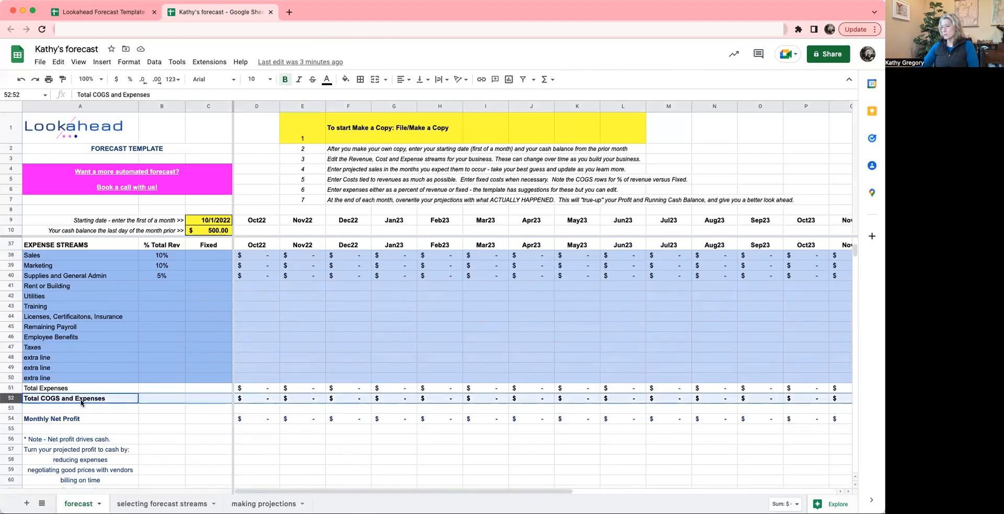
left_click(10, 419)
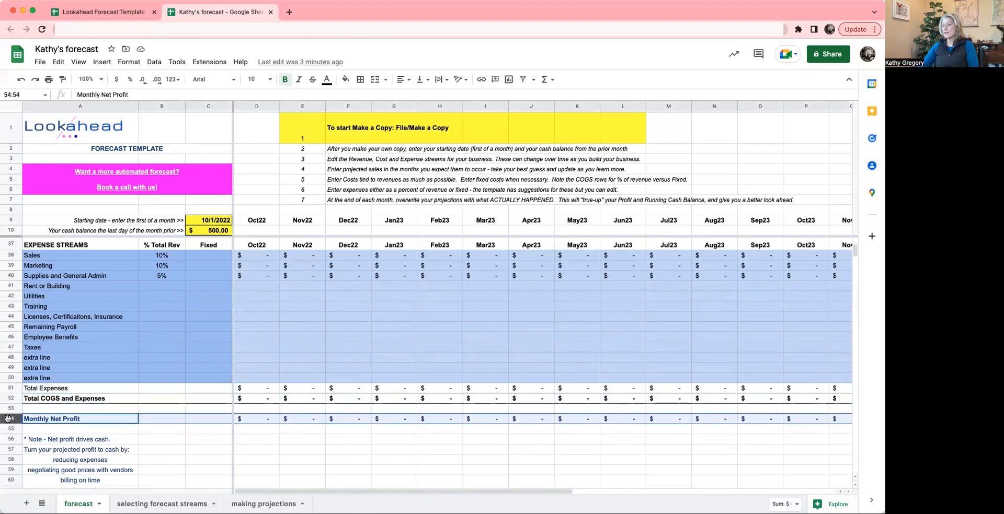
left_click(297, 418)
scroll(302, 400, "up", 6)
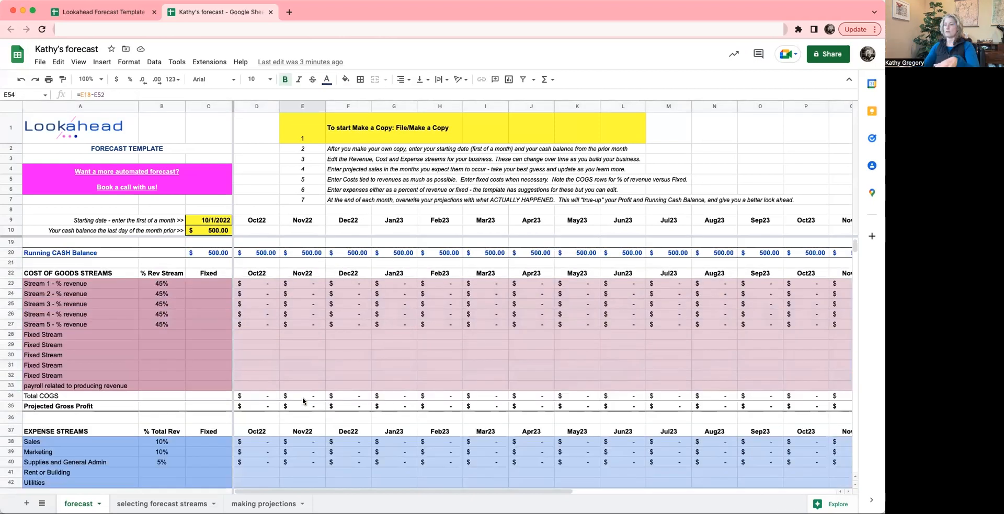
scroll(302, 397, "up", 3)
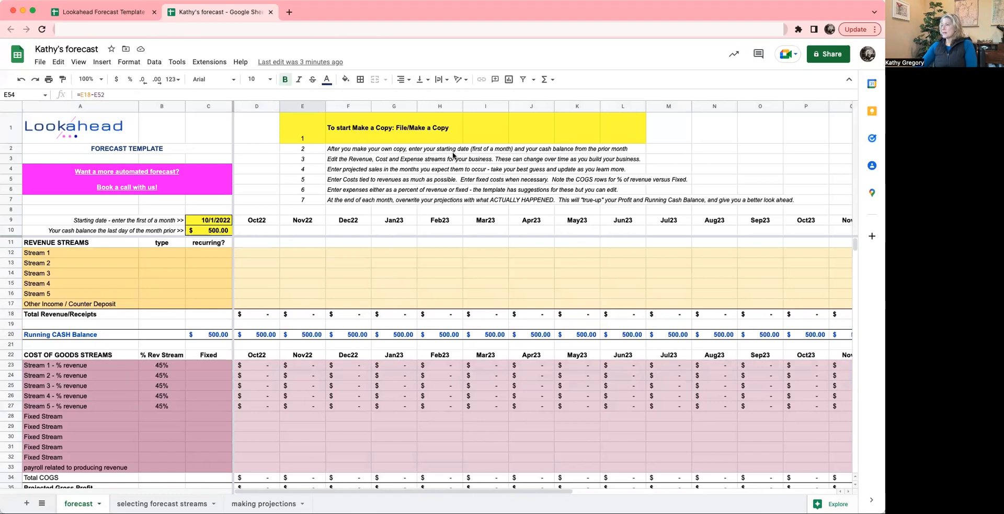
- Read instruction 3 on editing the streams and go through the placeholder revenue stream names
left_click(343, 160)
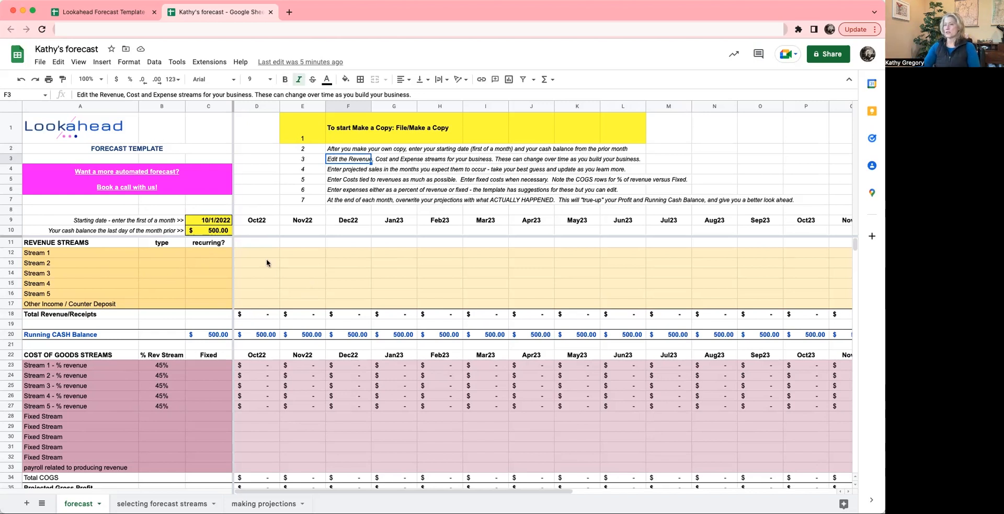
left_click(67, 256)
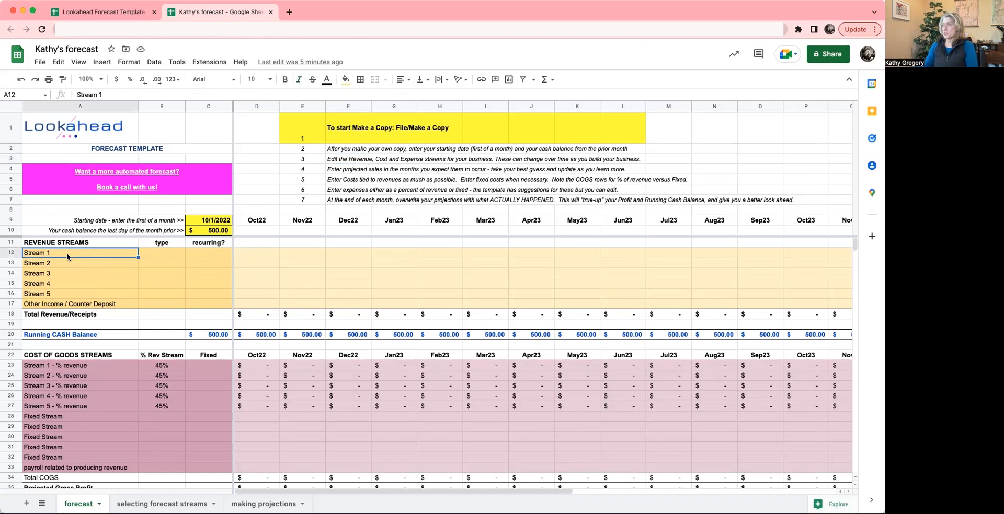
key("Down")
key("Down")
key("Down")
key("Up")
key("Up")
key("Up")
key("Up")
key("Down")
key("Down")
key("Up")
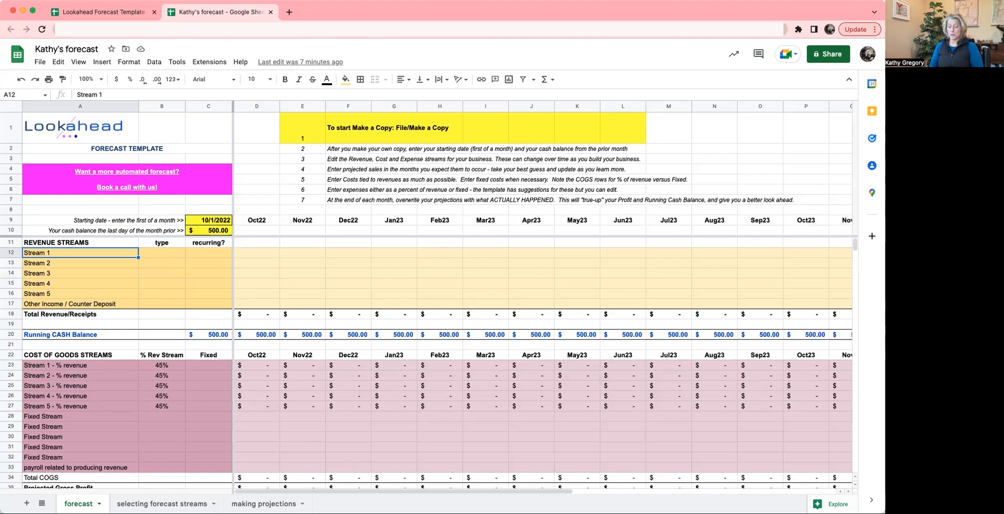
- Name the first revenue stream in A12 "Meat and potatoes forecast"
type("M")
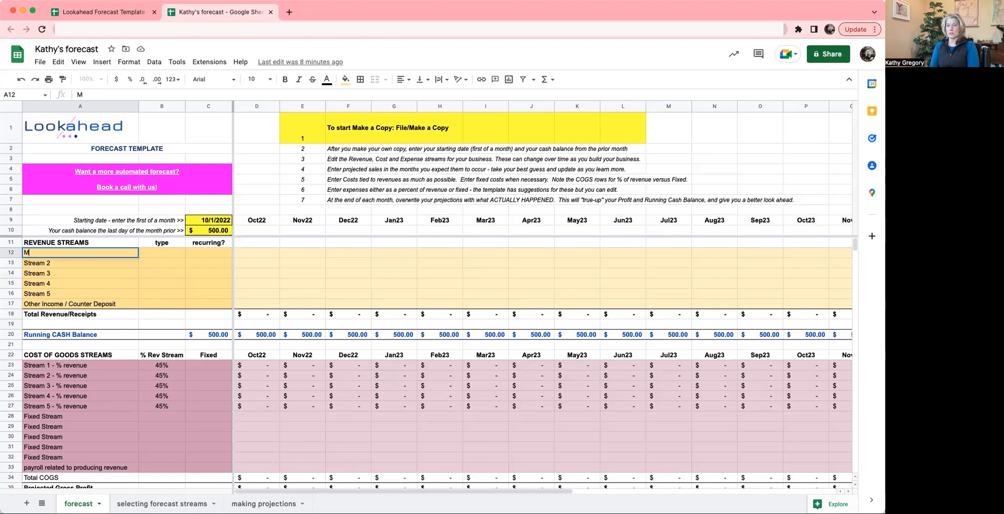
type("eat and ")
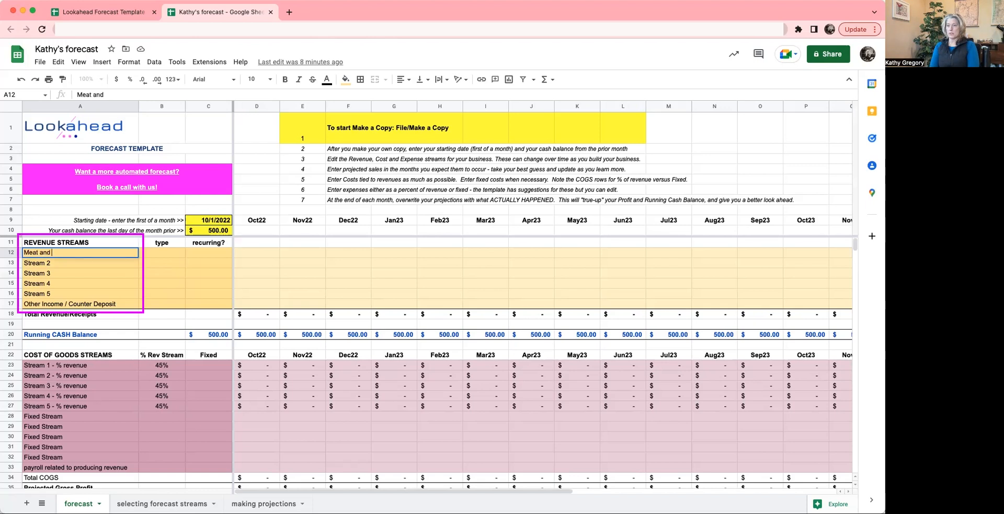
type("potatoes forecast")
key("Return")
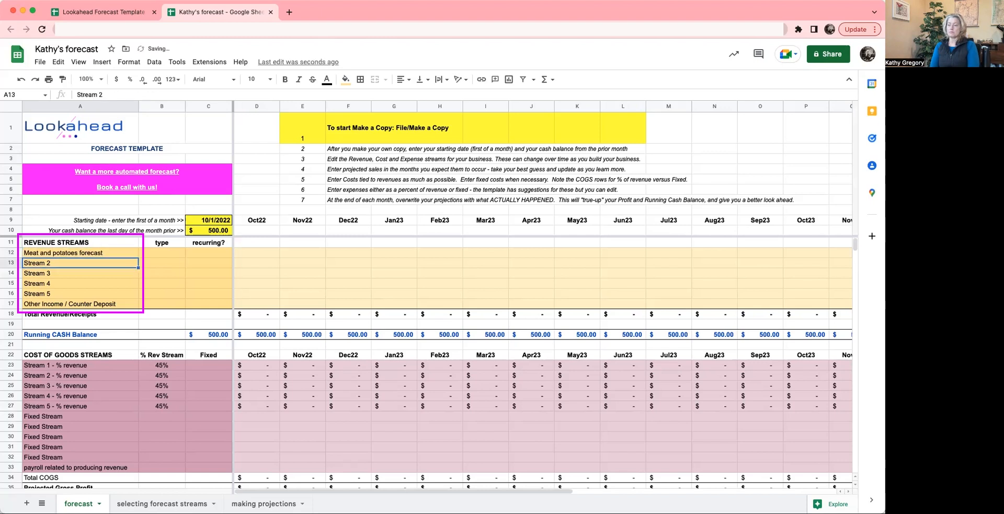
- Name the revenue stream in A13 "Strategy" and the one in A12 "Forecasting"
type("Strate")
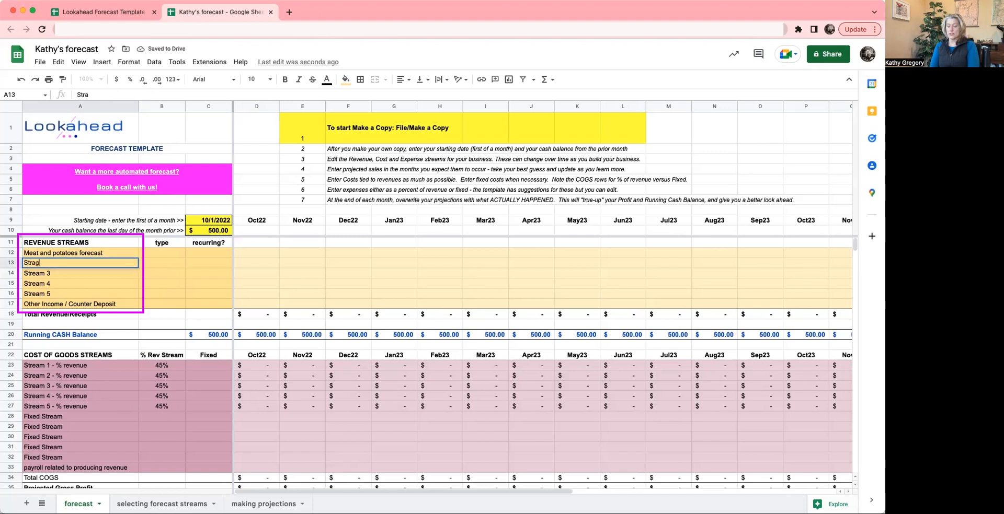
type("gy")
key("Return")
left_click(80, 253)
type("Forecasting")
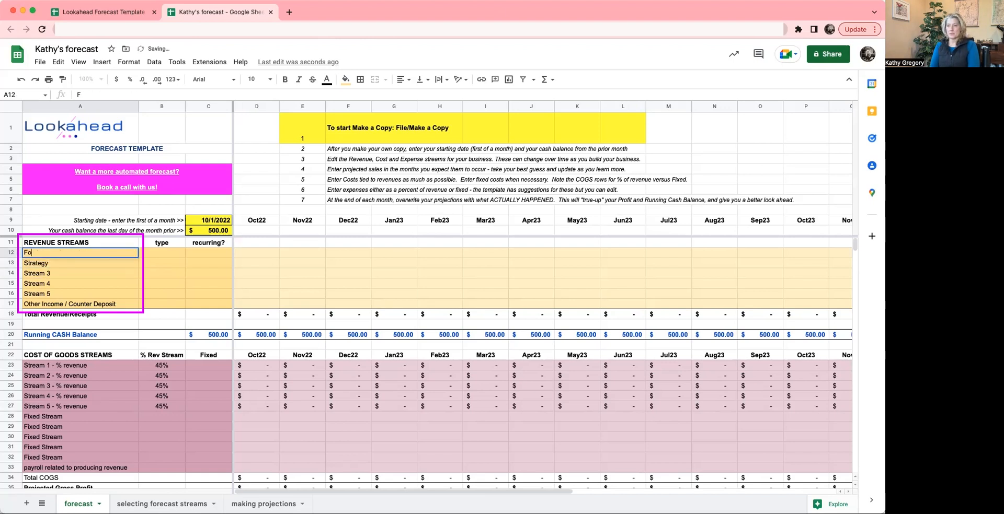
key("Return")
key("Return")
key("Return")
- Name the third revenue stream in A14 "Bookkeeping"
type("ookkeeping")
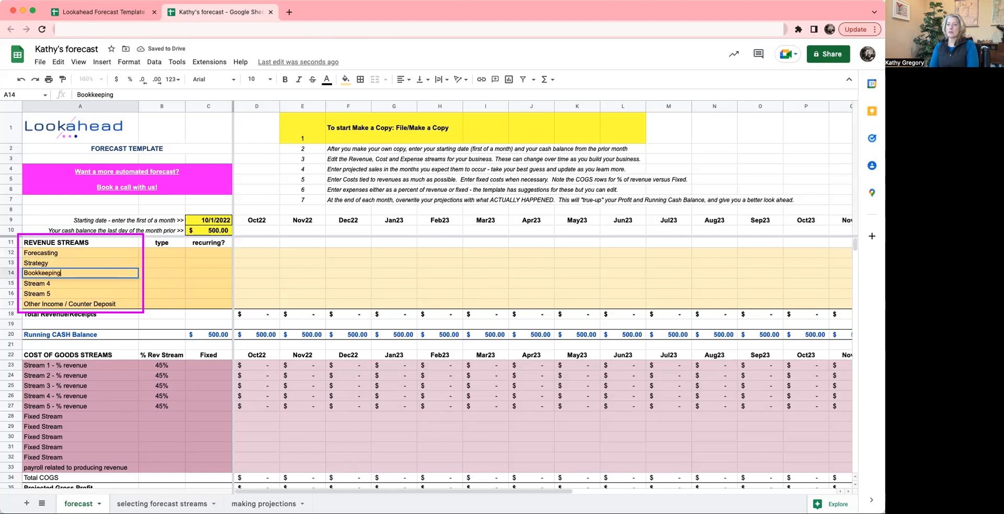
key("Return")
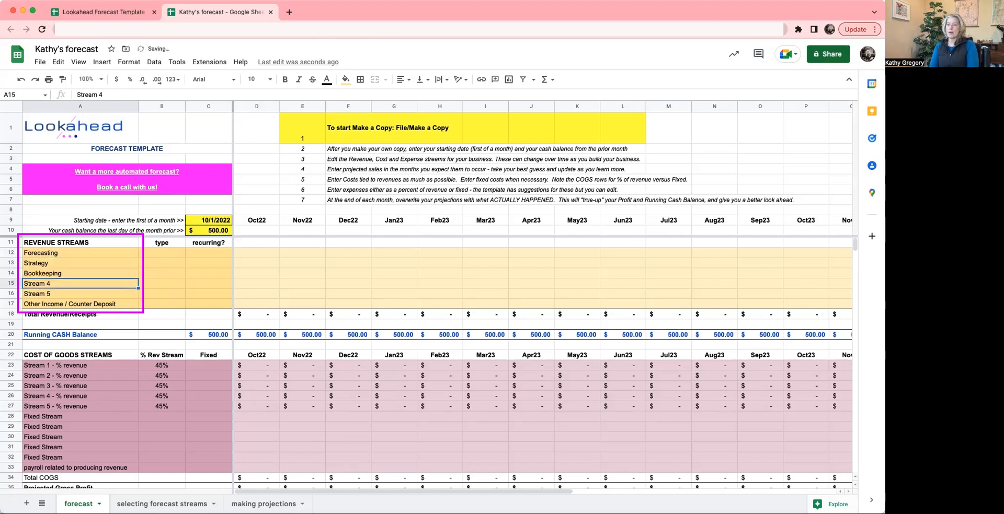
- Name the revenue stream in A15 "Controllership" and the one in A16 "One time services"
type("Contorl")
key("BackSpace")
key("BackSpace")
key("BackSpace")
key("BackSpace")
type("trollership")
key("Return")
type("One time serv")
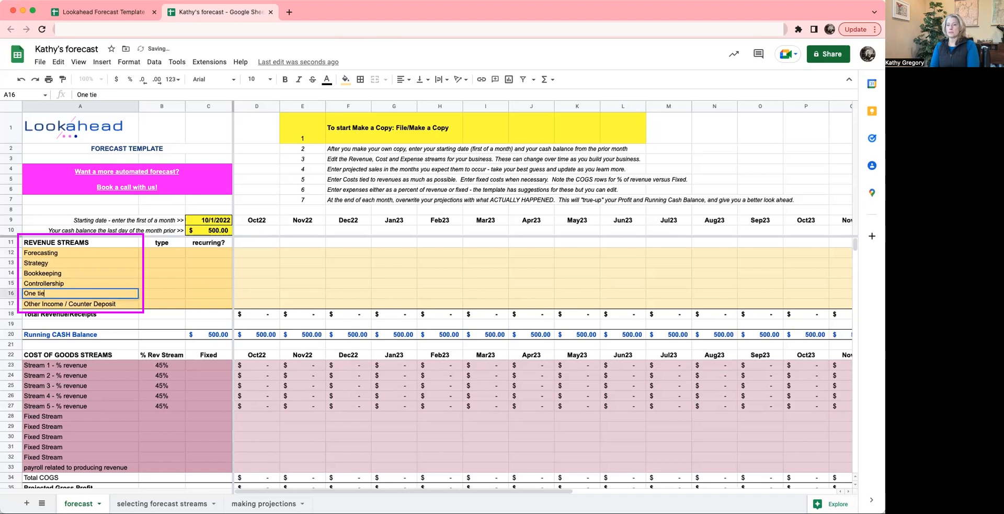
type("ices")
key("Return")
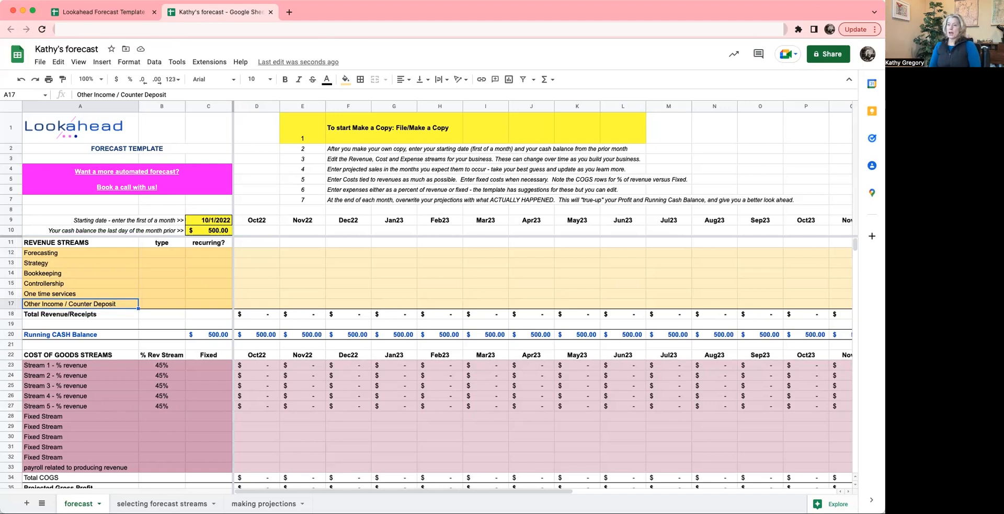
- Go through the renamed revenue streams and on down to the first cost of goods streams
key("Up")
key("Up")
key("Up")
key("Up")
key("Up")
key("Down")
key("Down")
key("Down")
key("Down")
key("Down")
key("Down")
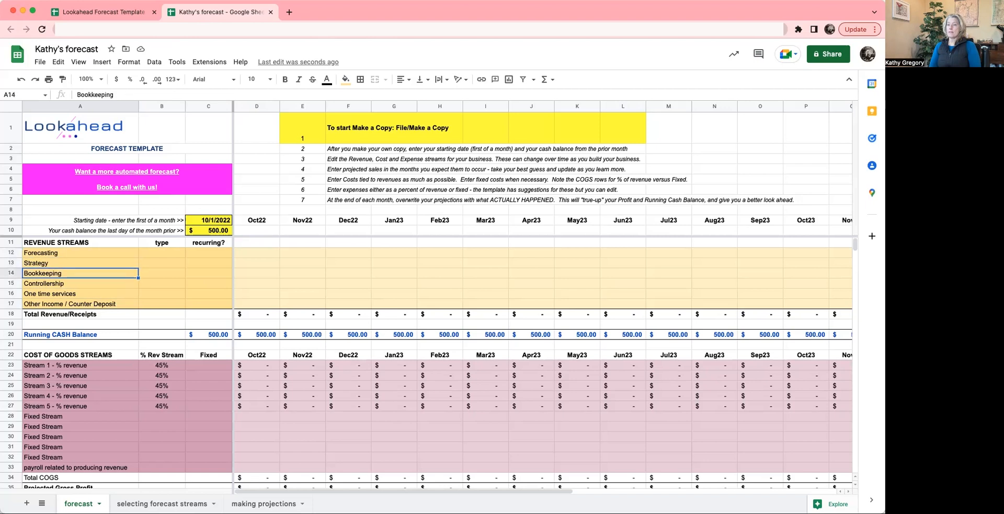
key("Down")
key("Down")
key("Down")
key("Down")
key("Down")
key("Down")
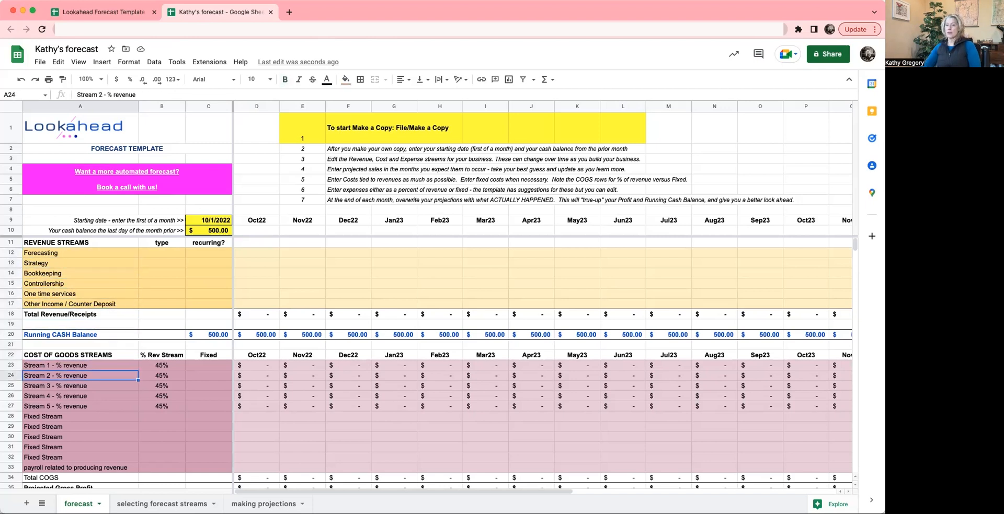
- Examine the percentage-based cost of goods rows 23 to 27, their % Rev Stream column and their monthly formulas
scroll(183, 368, "down", 2)
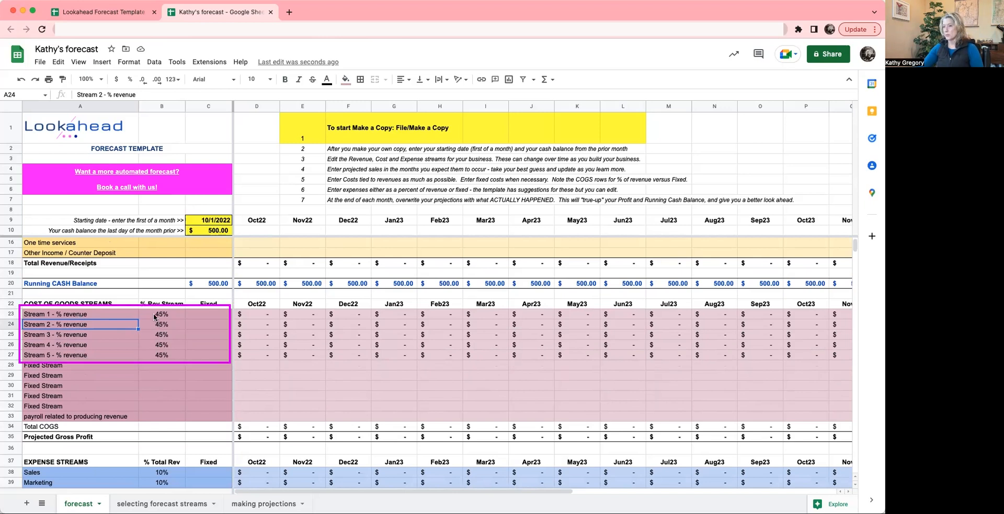
left_click_drag(10, 314, 11, 355)
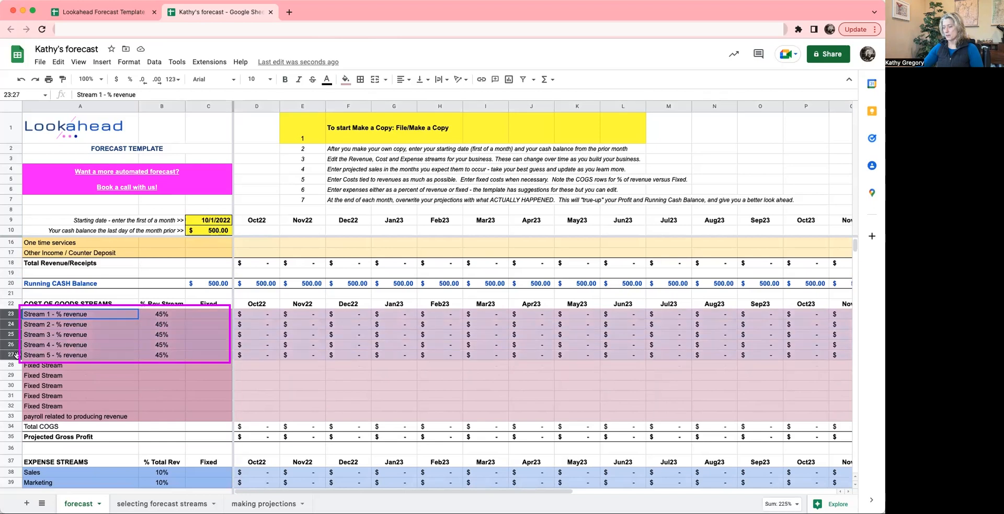
left_click(161, 317)
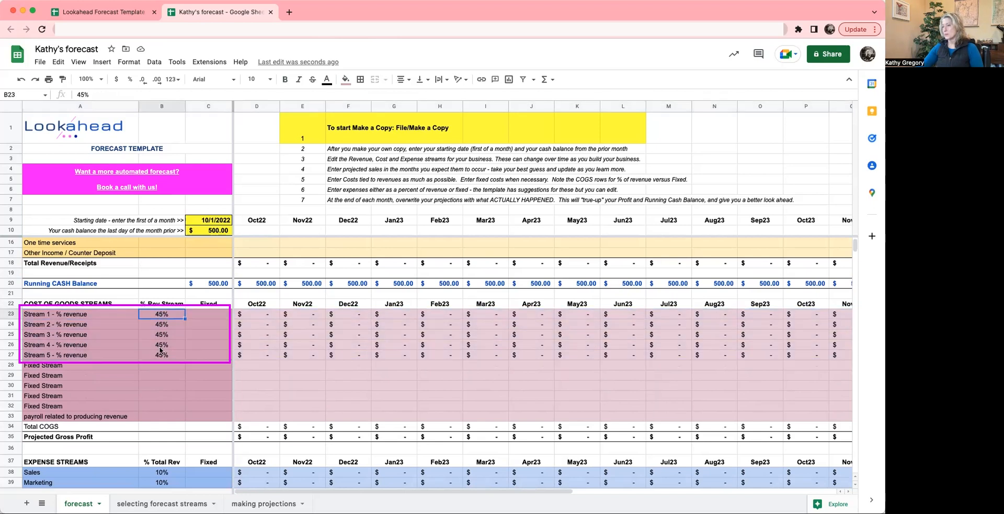
scroll(209, 348, "up", 1)
left_click(245, 326)
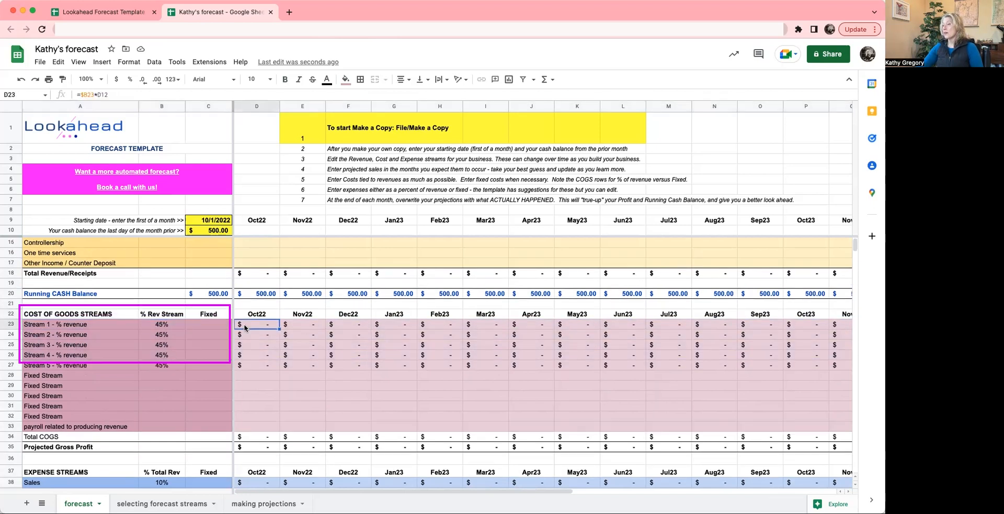
key("Right")
key("Right")
key("Right")
key("Right")
key("Left")
key("Left")
key("Left")
key("Left")
key("Down")
key("Down")
key("Down")
key("Down")
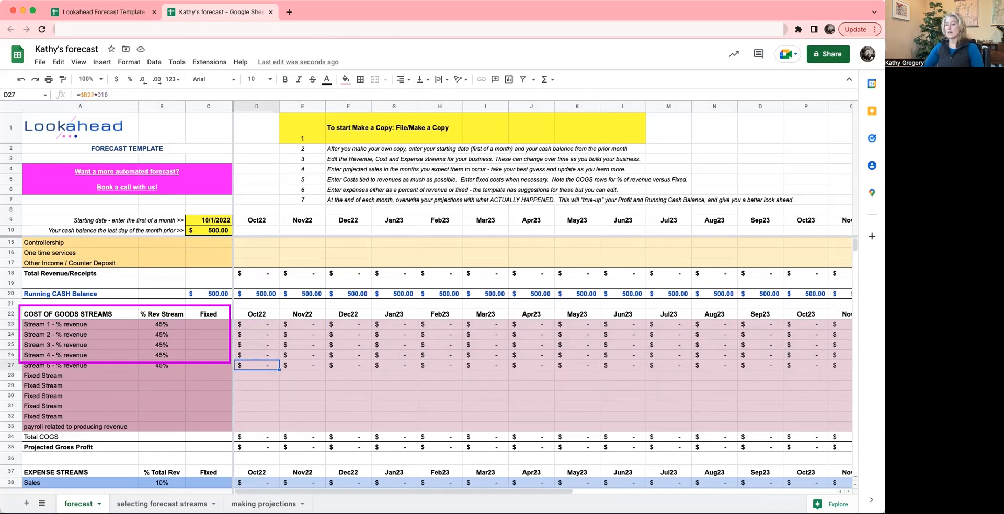
- Compare the Stream 1 and Stream 2 cost of goods labels with the renamed revenue streams
left_click(44, 326)
scroll(44, 328, "up", 3)
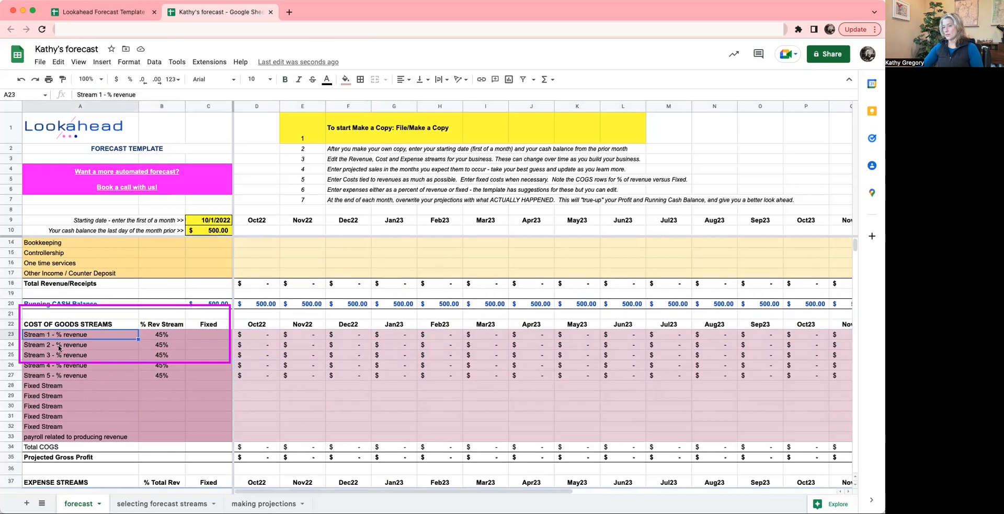
left_click(46, 254)
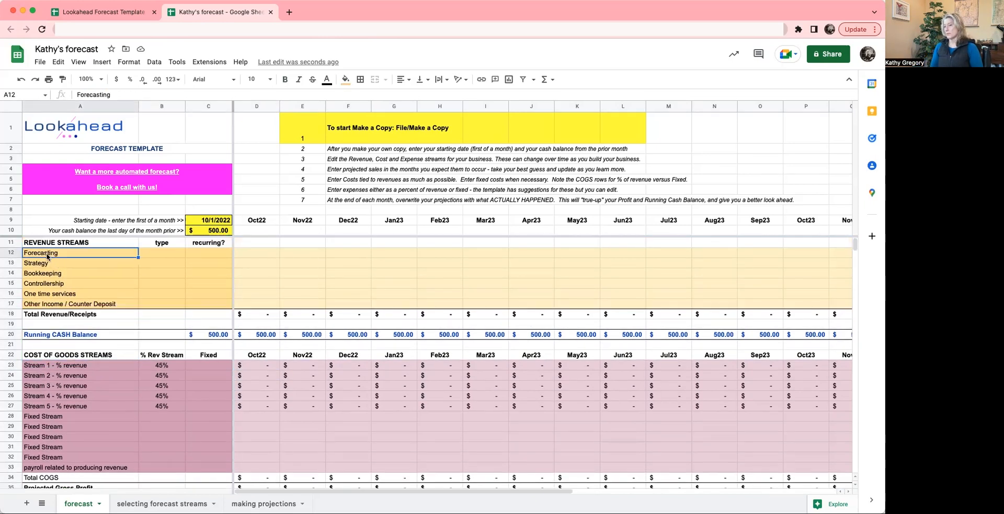
left_click(53, 378)
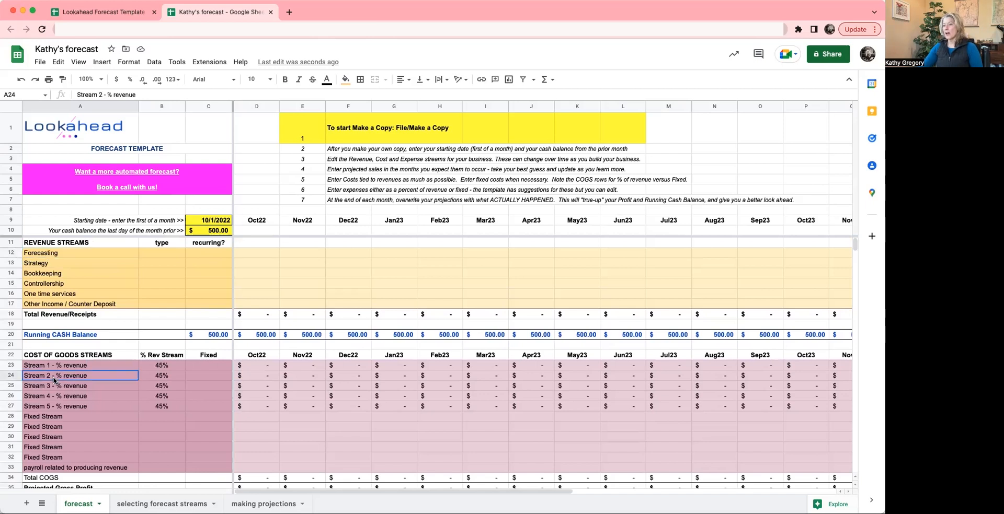
- Compare the Strategy and Bookkeeping revenue streams with the Stream 3 and Stream 4 cost of goods labels
left_click(51, 267)
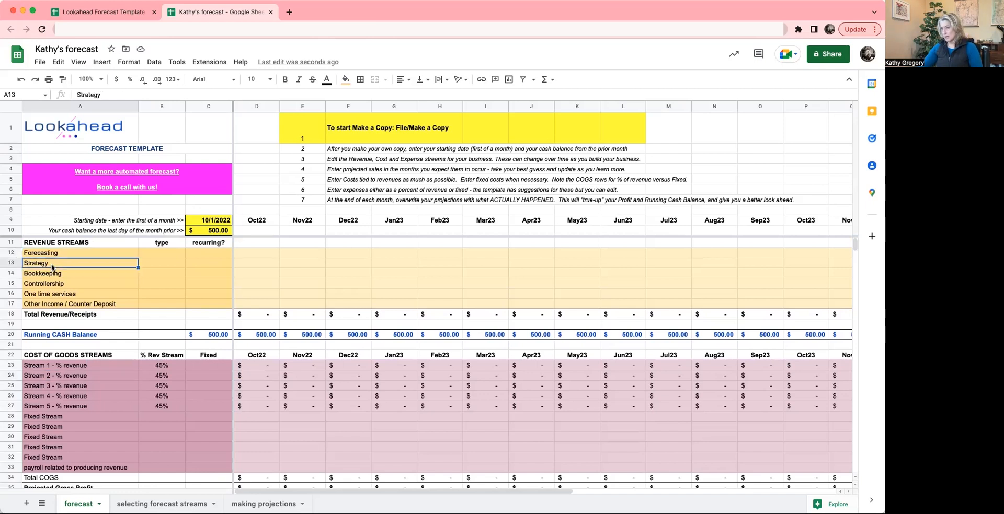
left_click(62, 396)
left_click(63, 389)
left_click(60, 276)
left_click(71, 400)
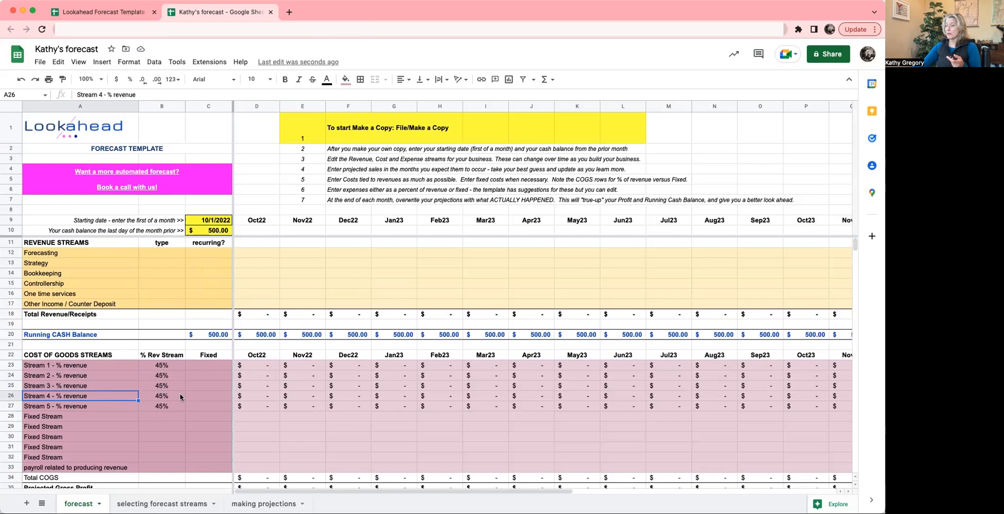
- Examine the fixed cost of goods rows 28 to 33, including payroll related to producing revenue
left_click(45, 417)
key("Down")
key("Down")
key("Down")
key("Down")
key("Down")
key("Up")
key("Up")
key("Up")
key("Up")
key("Up")
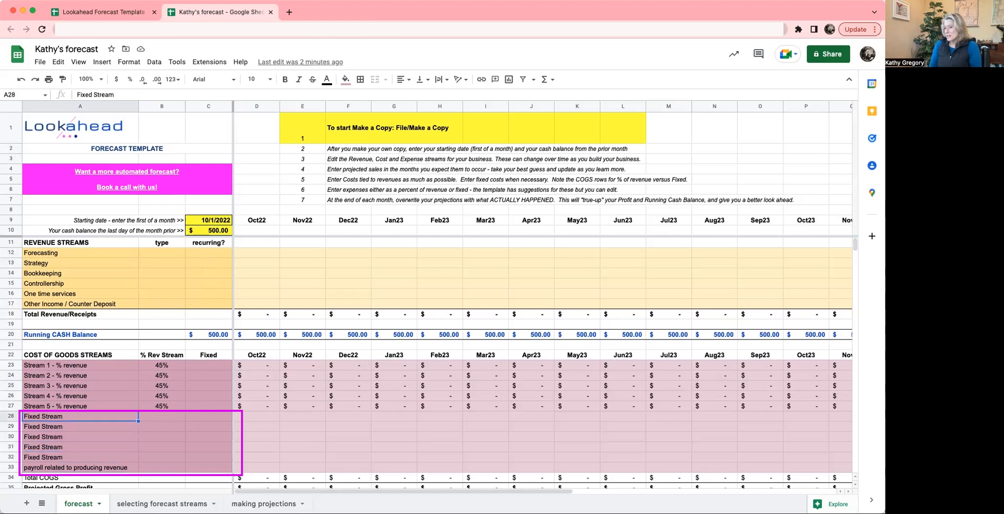
key("Down")
key("Down")
key("Down")
key("Up")
key("Up")
key("Up")
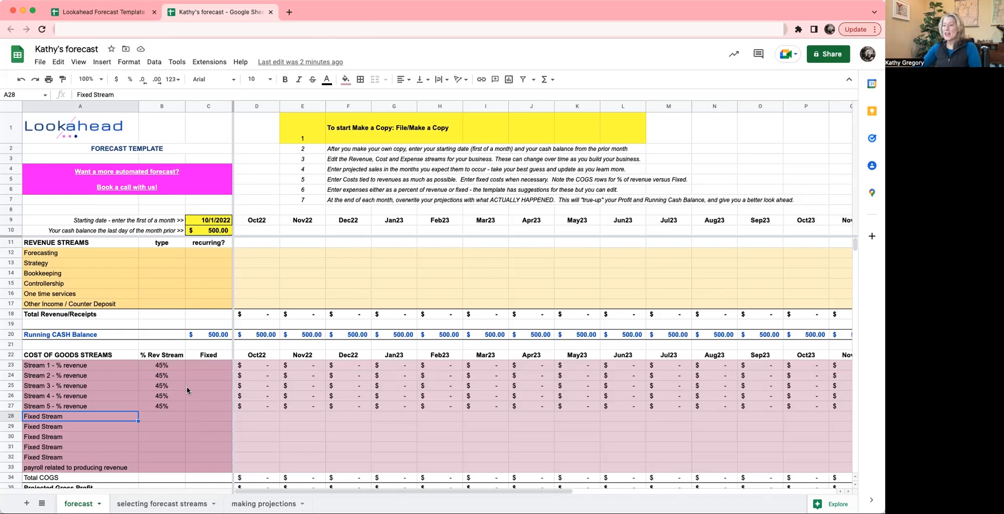
- Check the % Rev Stream values for cost of goods Streams 1 to 5 in B23 to B27
left_click(161, 365)
key("Down")
key("Down")
key("Down")
key("Down")
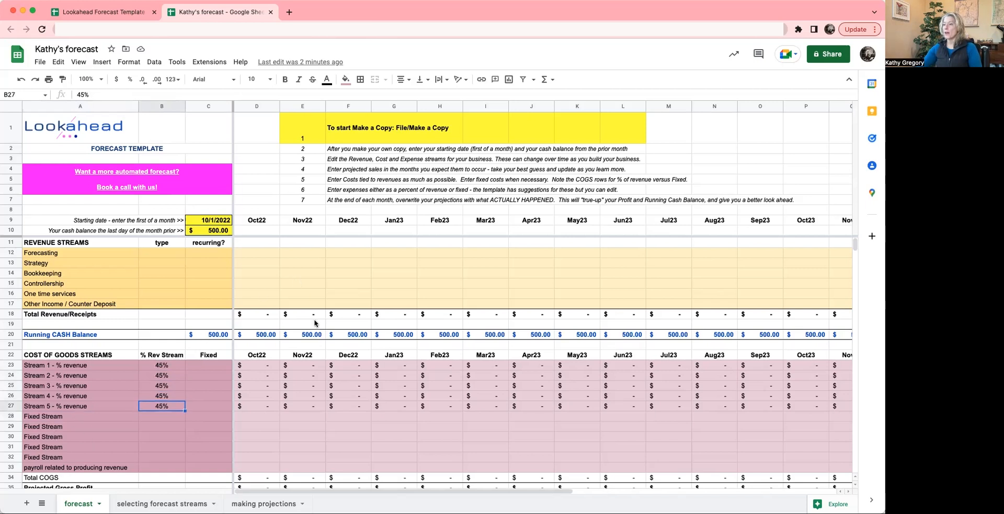
- Enter the formula =900*5 as the Oct22 Forecasting revenue in D12
left_click(273, 243)
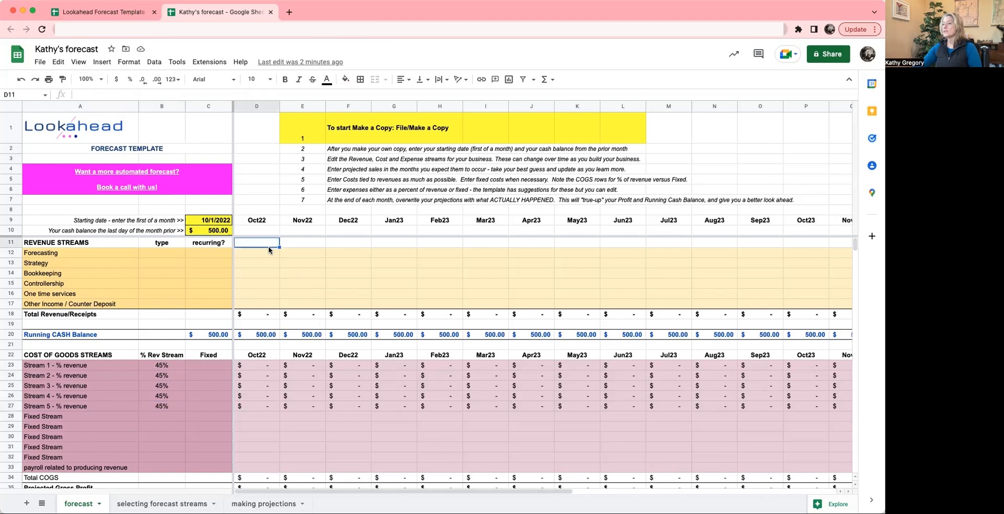
key("Down")
key("Down")
key("Up")
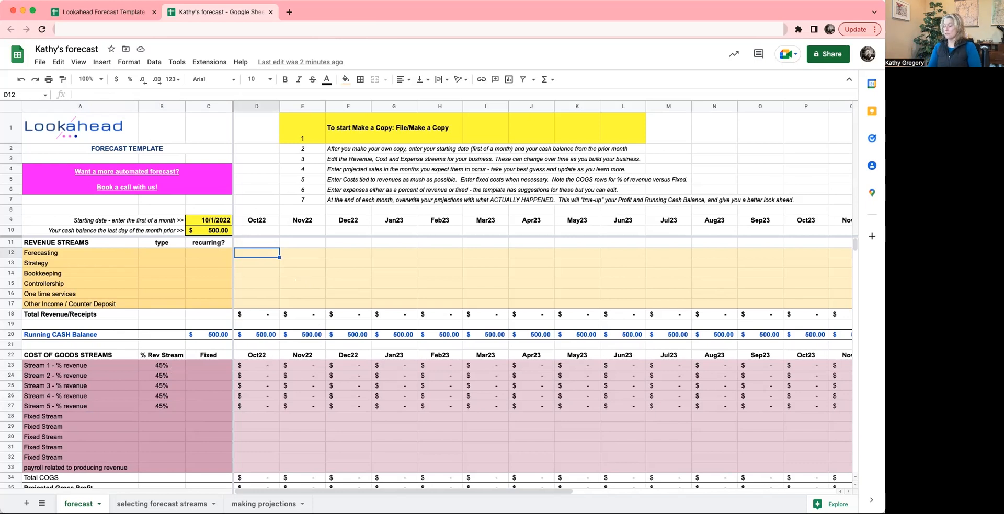
type("=900*5")
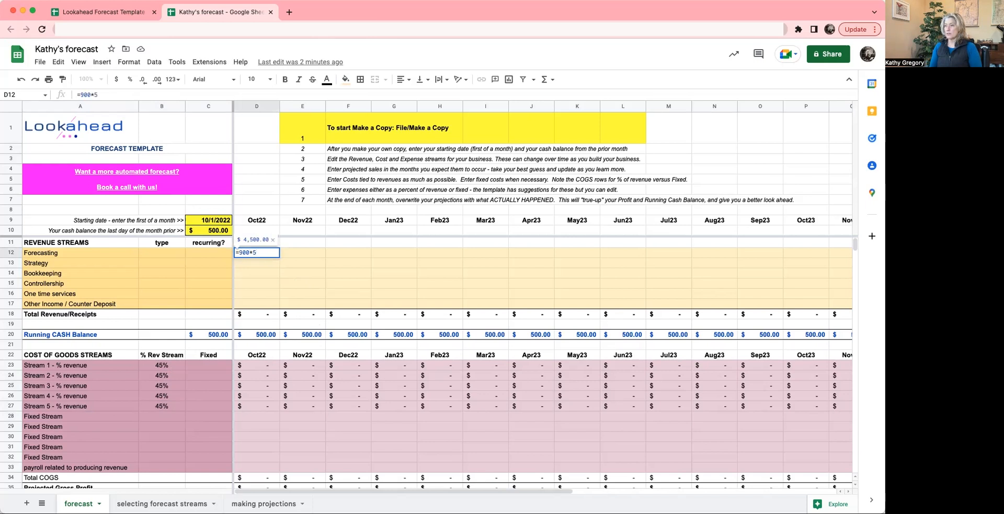
key("Return")
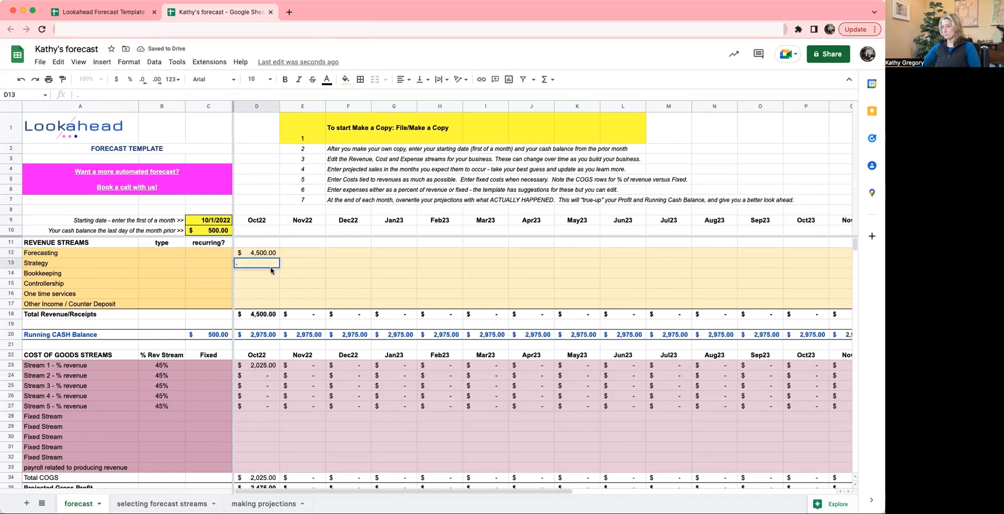
- Fill the Oct22 Forecasting formula across row 12 through Oct23 in column P, and clear the stray period from D13
type(".")
left_click(255, 253)
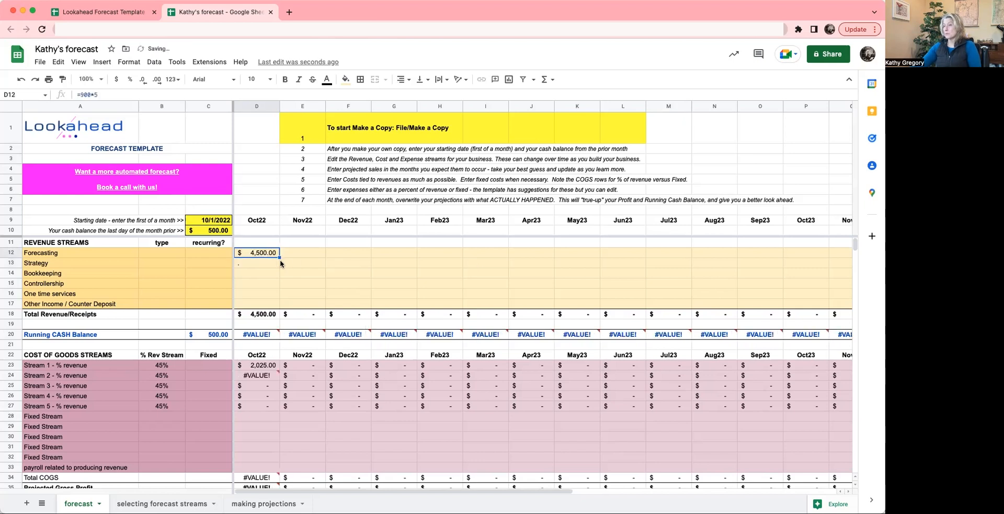
left_click_drag(279, 258, 789, 265)
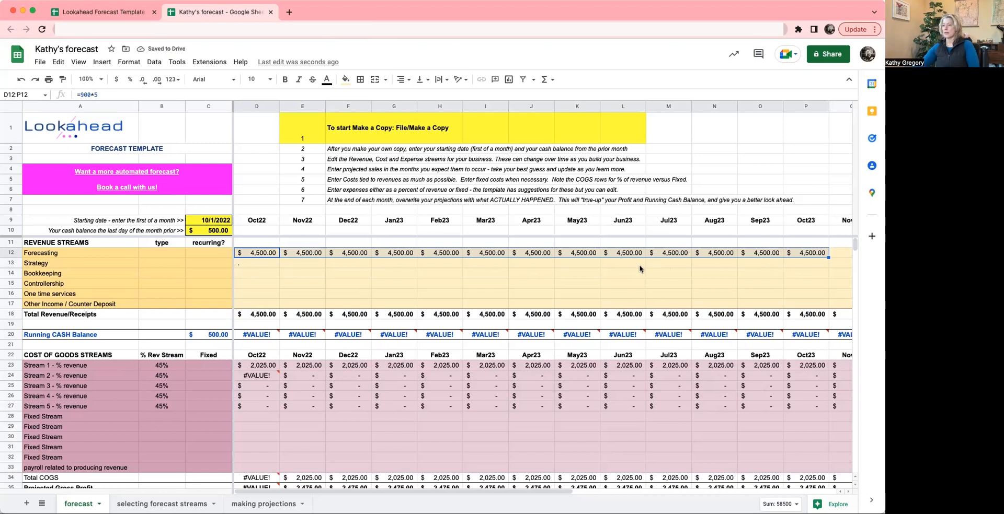
key("Down")
key("Delete")
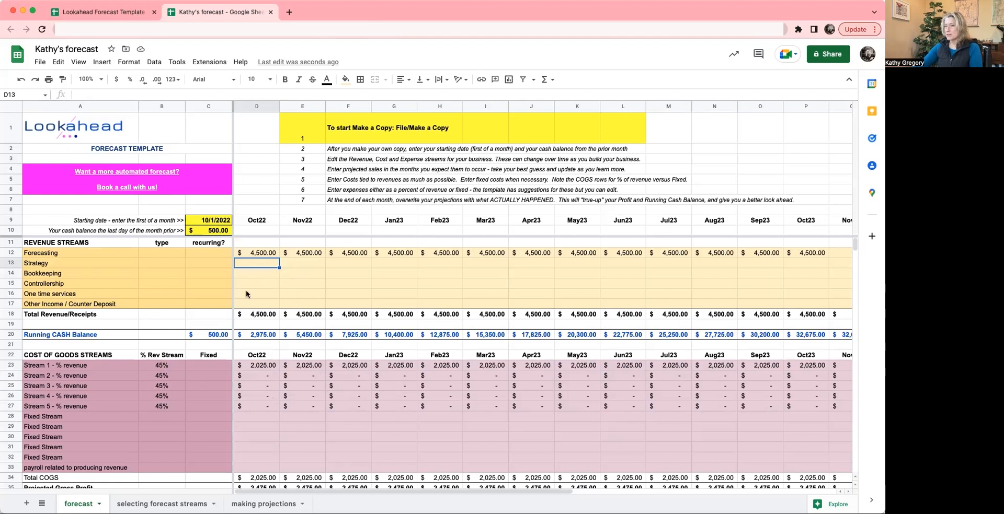
- Review how the Forecasting revenue carries through the cost of goods, projected gross profit and expense sections
scroll(381, 406, "down", 5)
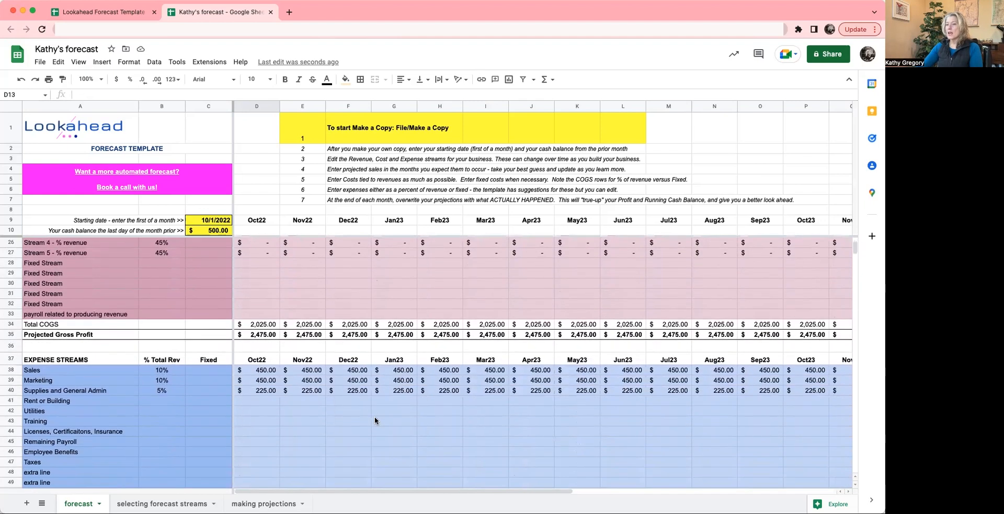
scroll(375, 421, "down", 2)
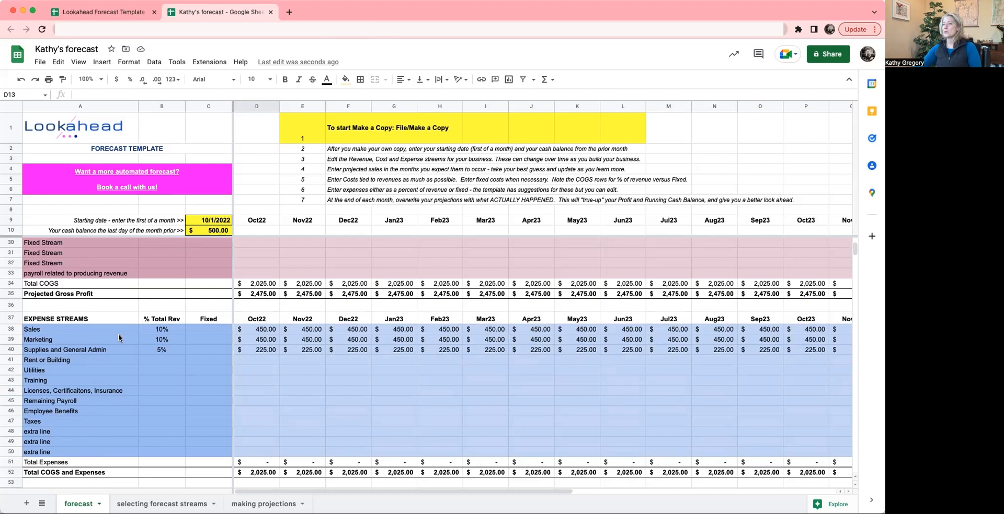
scroll(365, 359, "up", 6)
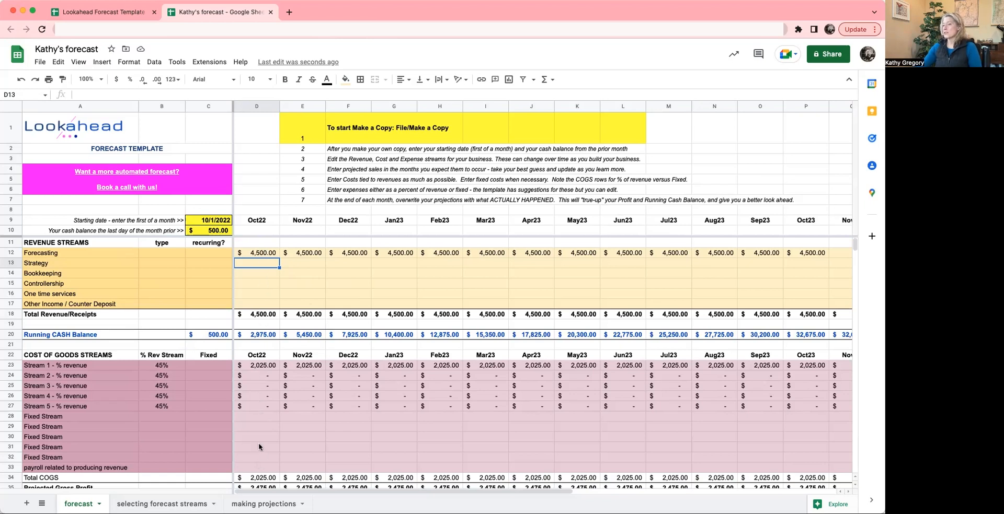
scroll(266, 420, "down", 2)
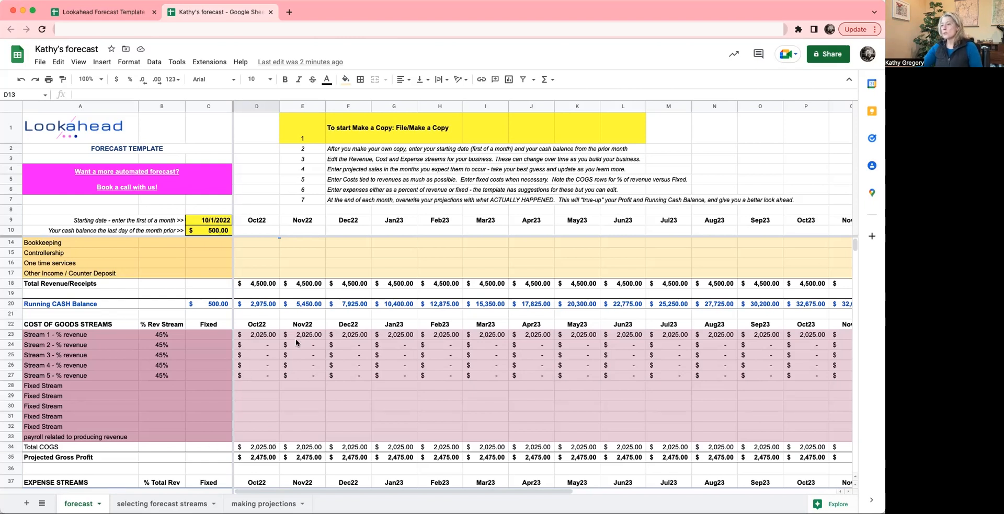
scroll(296, 339, "up", 1)
scroll(254, 376, "down", 5)
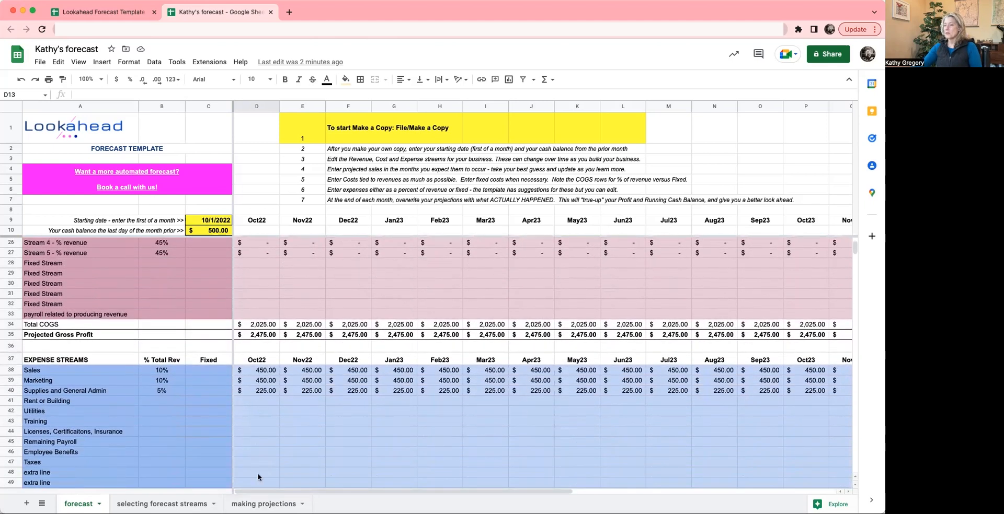
scroll(260, 441, "down", 2)
scroll(259, 441, "down", 1)
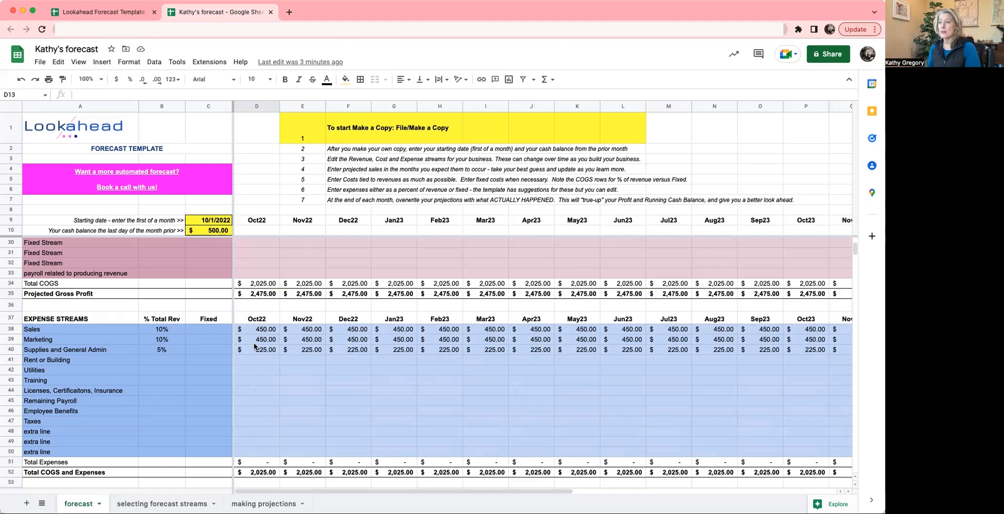
scroll(260, 338, "up", 4)
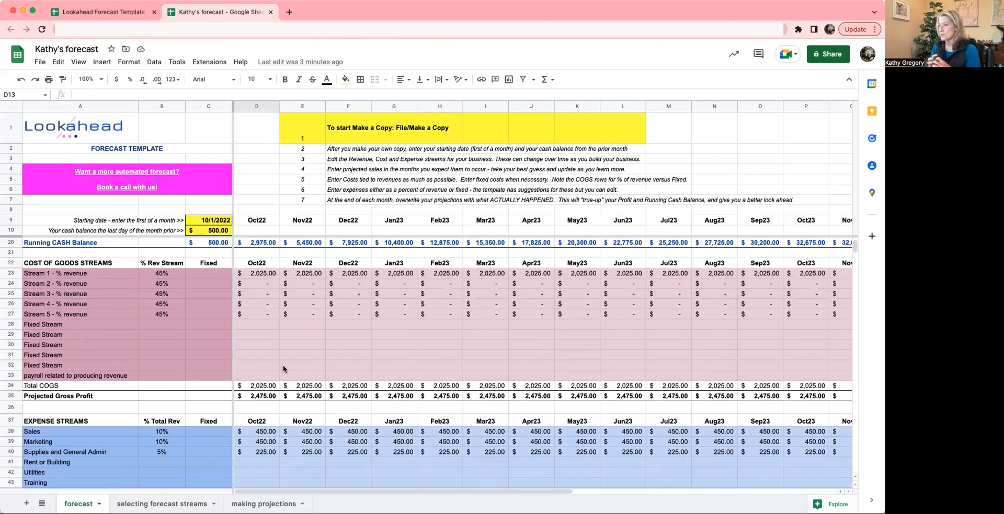
scroll(284, 369, "down", 4)
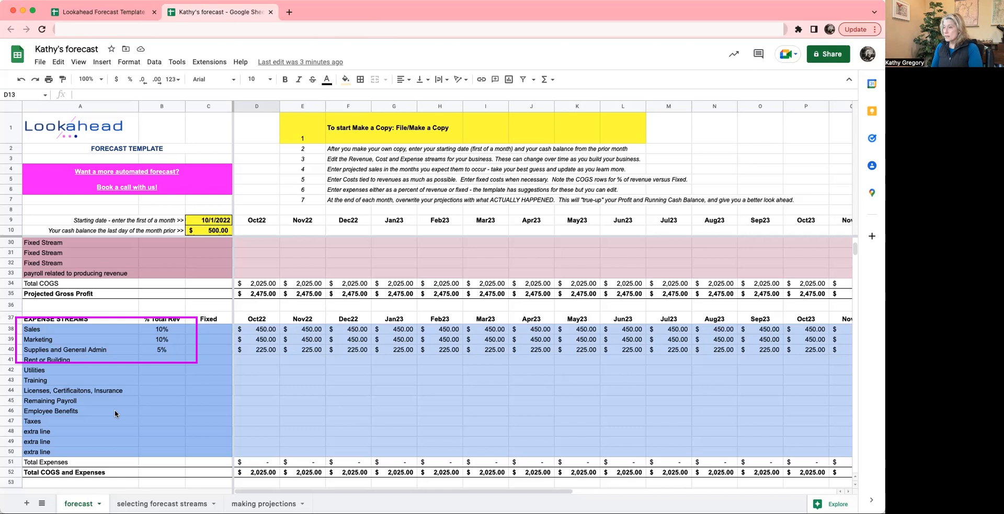
- Examine the percentage-based expense rows 38 to 40, their % Total Rev values and the Oct22 Sales formula
left_click(264, 331)
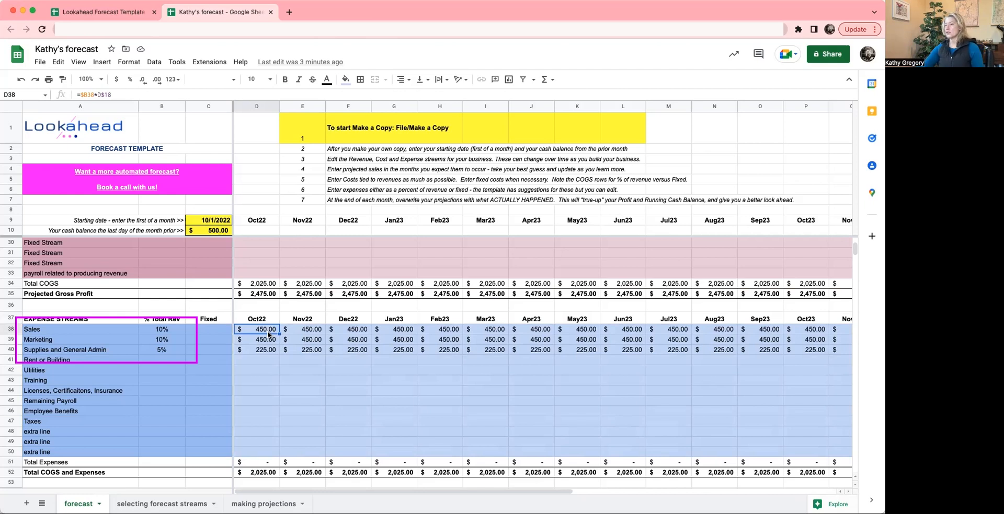
left_click(160, 332)
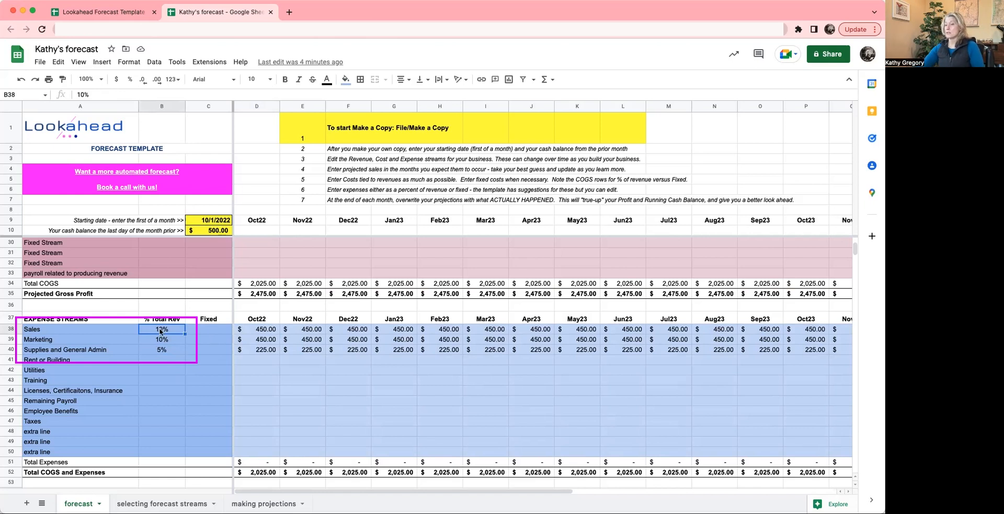
left_click(155, 339)
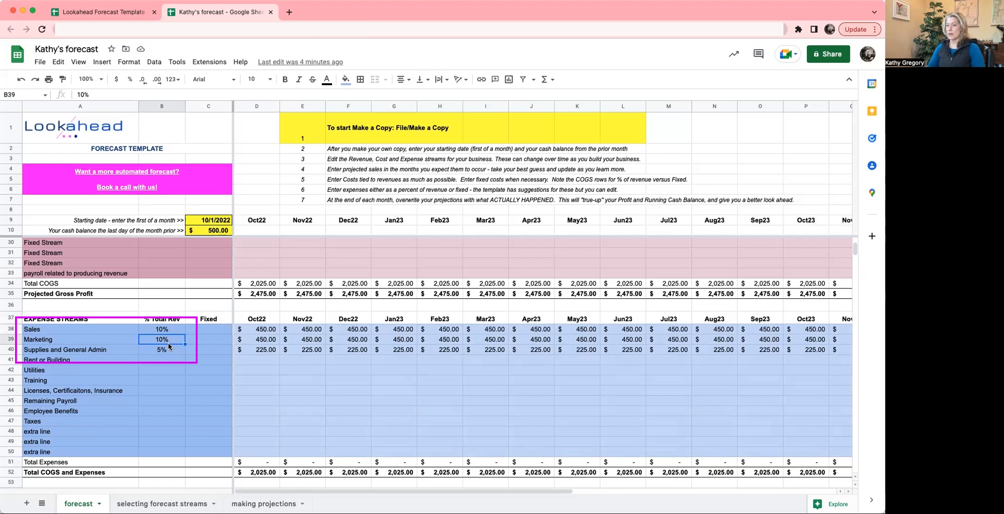
left_click(116, 330)
key("Down")
key("Down")
key("Right")
key("Up")
key("Up")
key("Up")
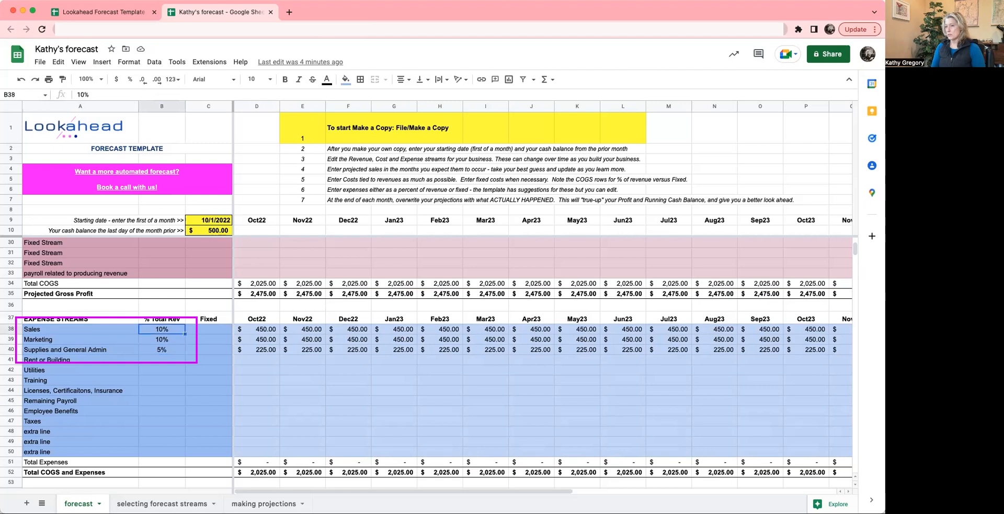
key("Down")
key("Left")
key("Down")
key("Down")
key("Down")
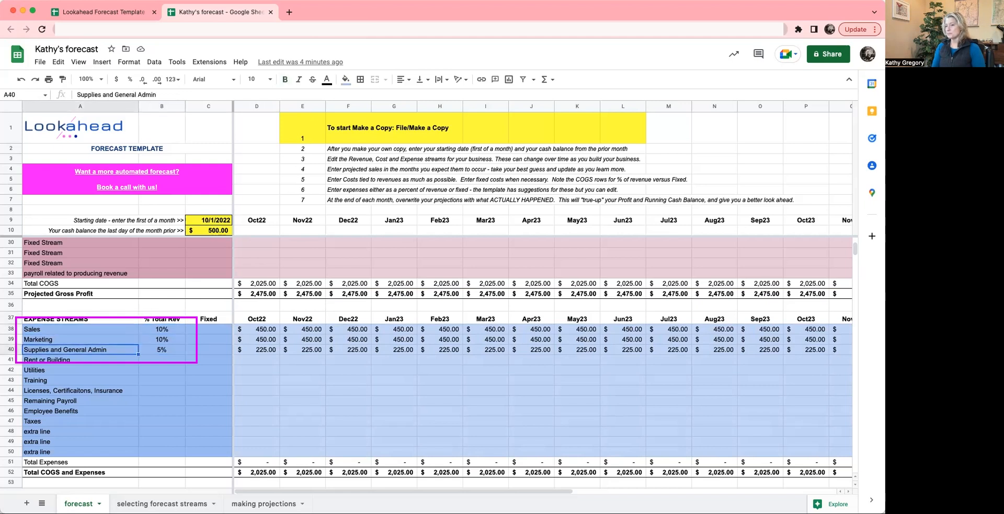
- Go through the expense rows from Rent or Building down to Taxes, including their percentage and Fixed columns
key("Down")
key("Down")
key("Down")
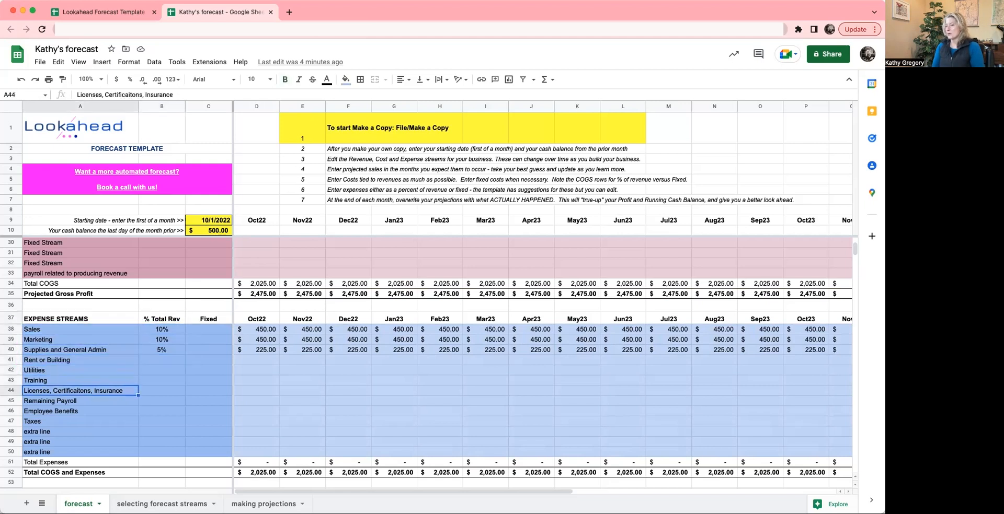
key("Up")
key("Up")
key("Down")
key("Down")
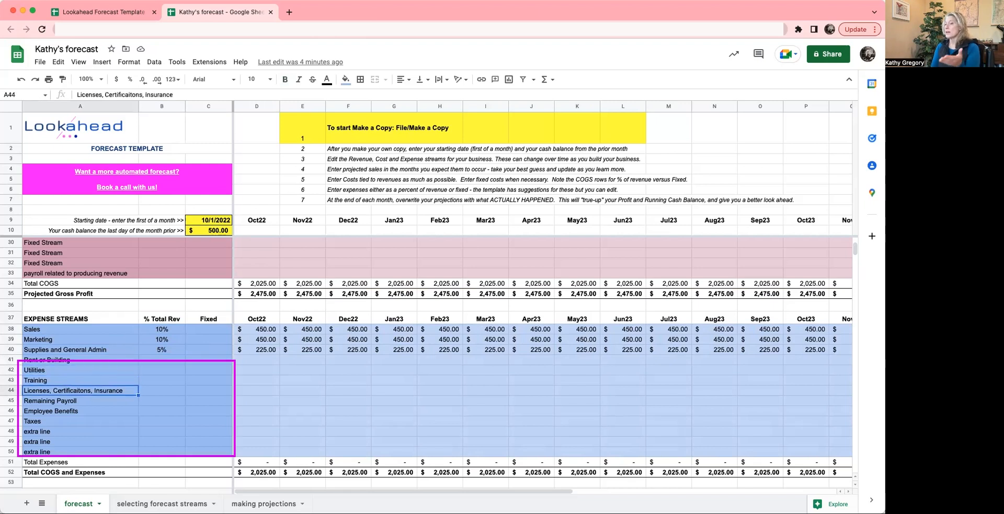
key("Right")
key("Right")
key("Right")
key("Left")
key("Left")
key("Left")
key("Down")
key("Down")
key("Up")
key("Up")
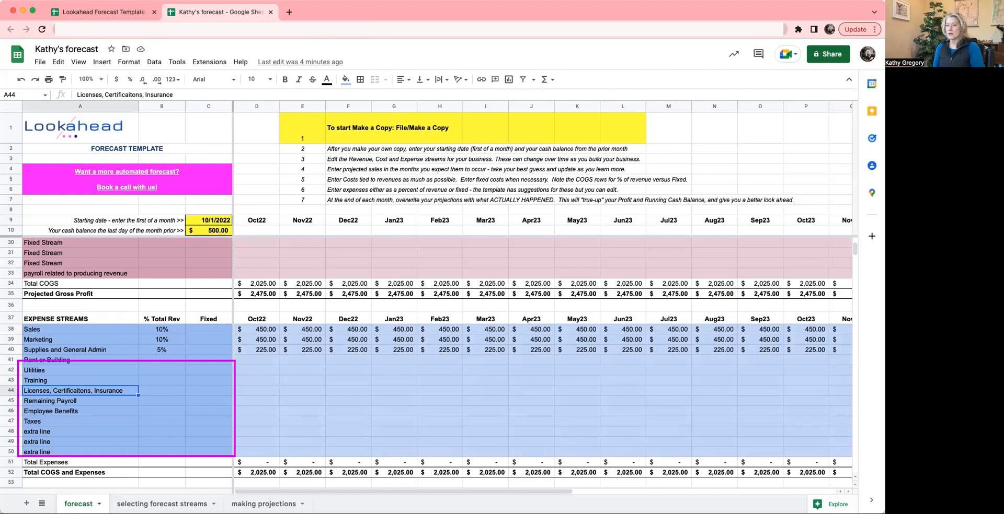
key("Up")
key("Up")
key("Down")
key("Down")
key("Down")
key("Down")
key("Down")
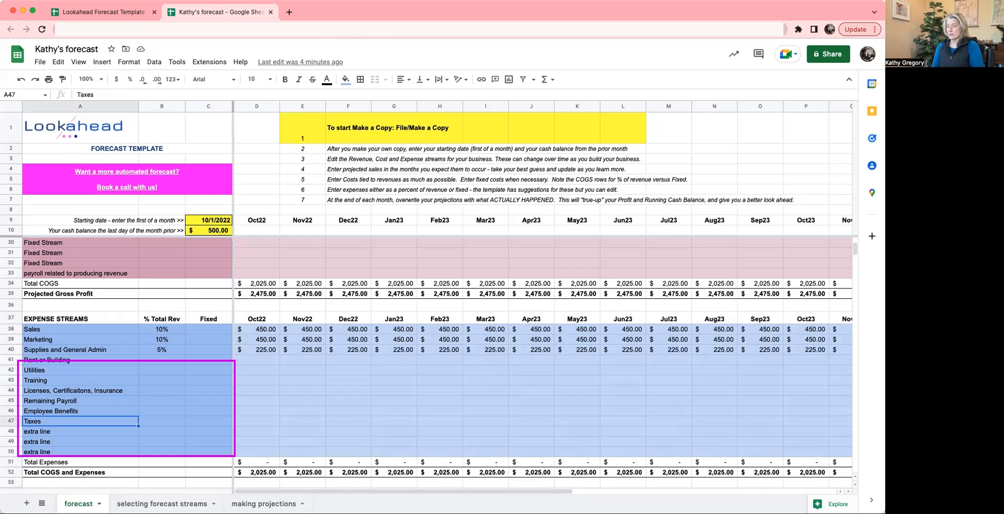
key("Right")
key("Right")
key("Left")
key("Left")
- Compare the percentage-based expense labels in rows 38 to 40 with the fixed expense labels beginning at Rent or Building
key("Up")
key("Up")
key("Up")
key("Up")
key("Up")
key("Up")
key("Up")
key("Up")
key("Up")
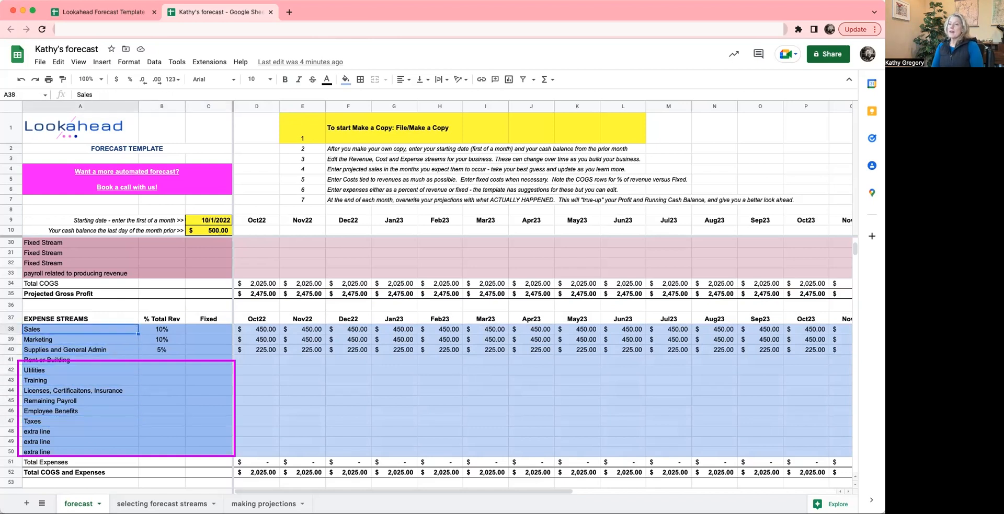
key("Down")
key("Down")
key("Down")
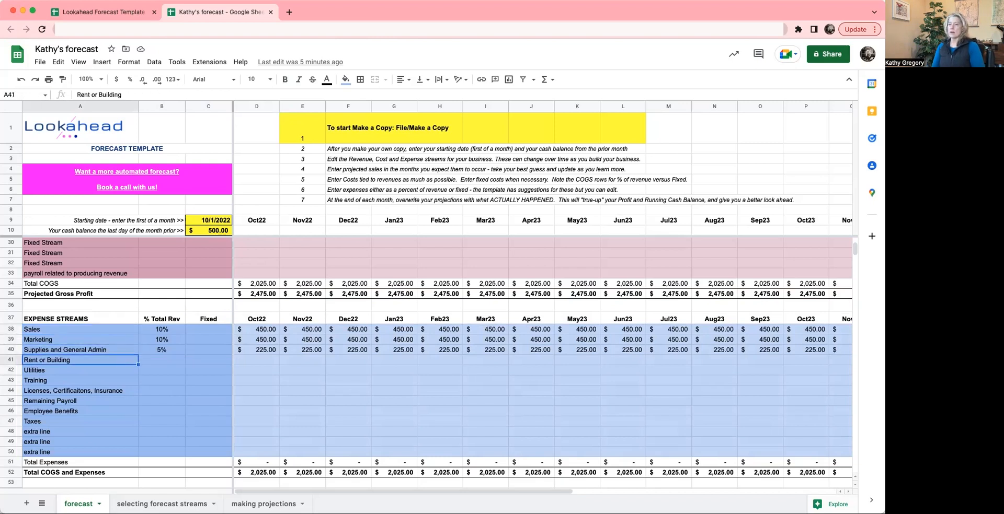
key("Down")
key("Down")
key("Down")
key("Up")
key("Up")
key("Up")
key("Up")
key("Up")
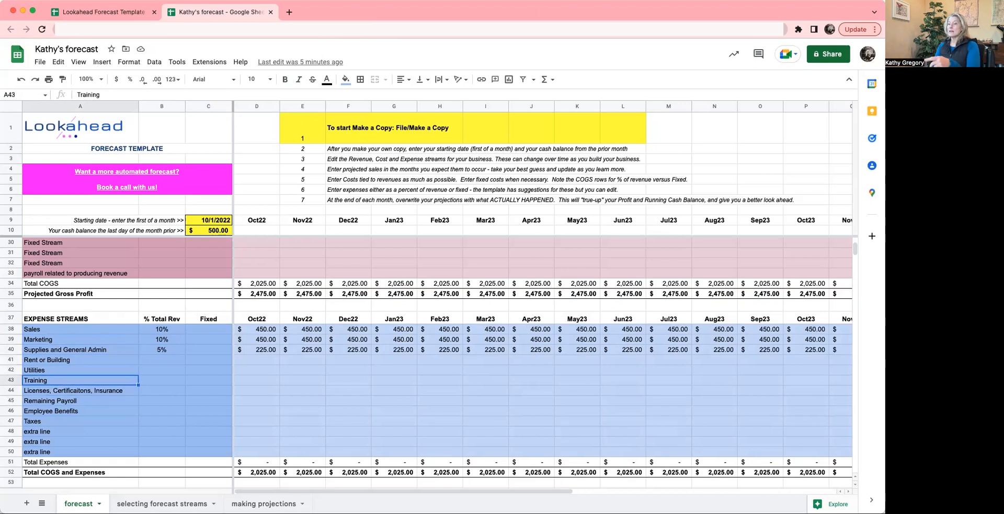
- Examine the monthly Marketing formula in E39 and the % Total Rev value for Sales in B38
key("Right")
key("Right")
key("Right")
key("Right")
key("Right")
key("Left")
key("Left")
key("Left")
key("Left")
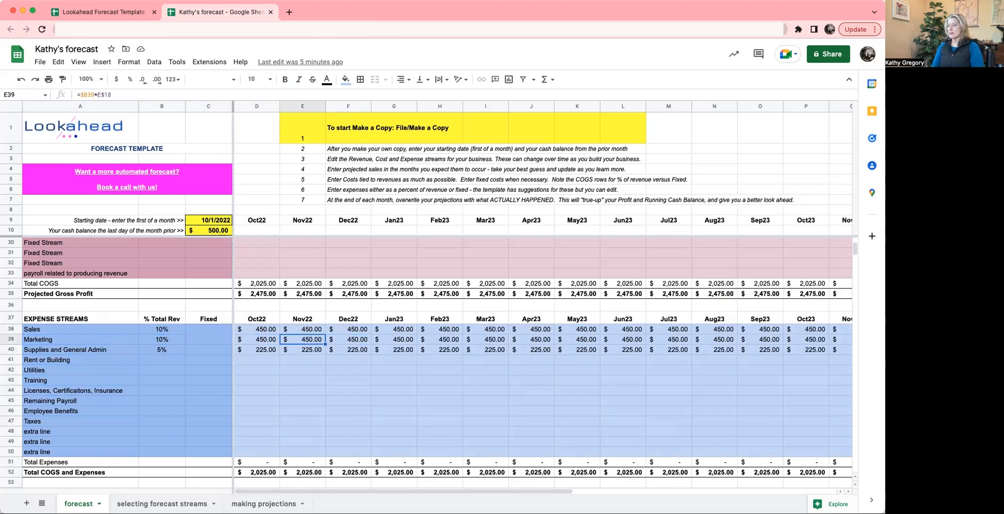
key("Up")
key("Up")
key("Down")
key("Down")
key("Up")
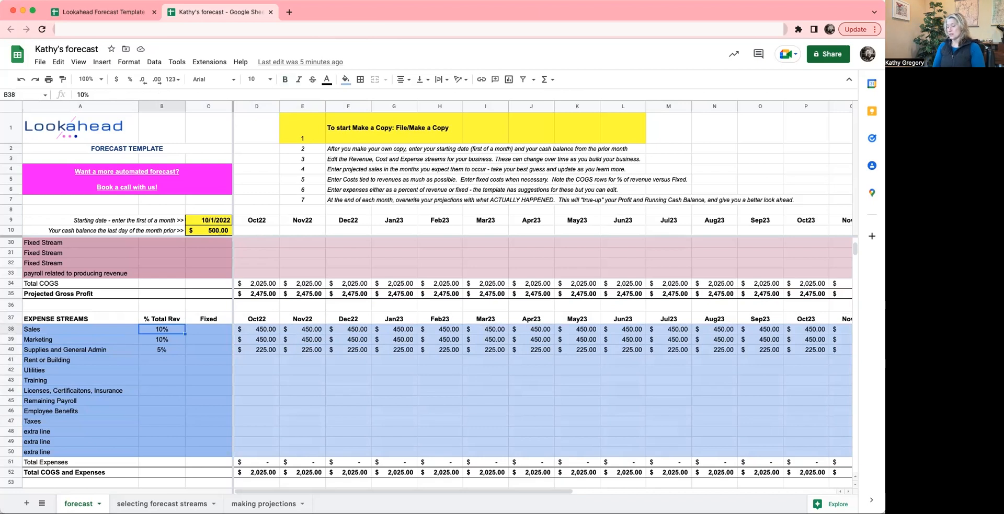
key("Down")
key("Up")
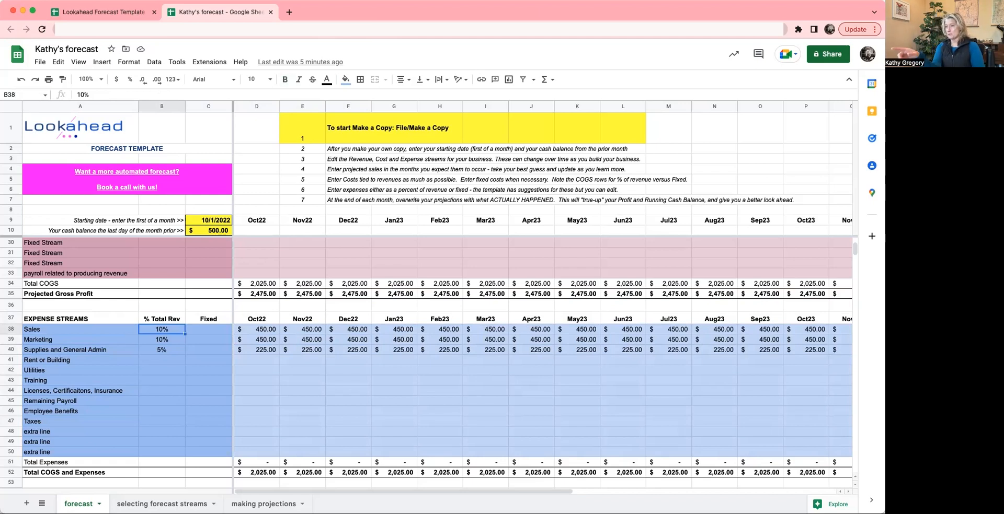
- Set the % Total Rev values to 5% for Sales and 20% for Marketing
key("Down")
key("Down")
key("Up")
key("Up")
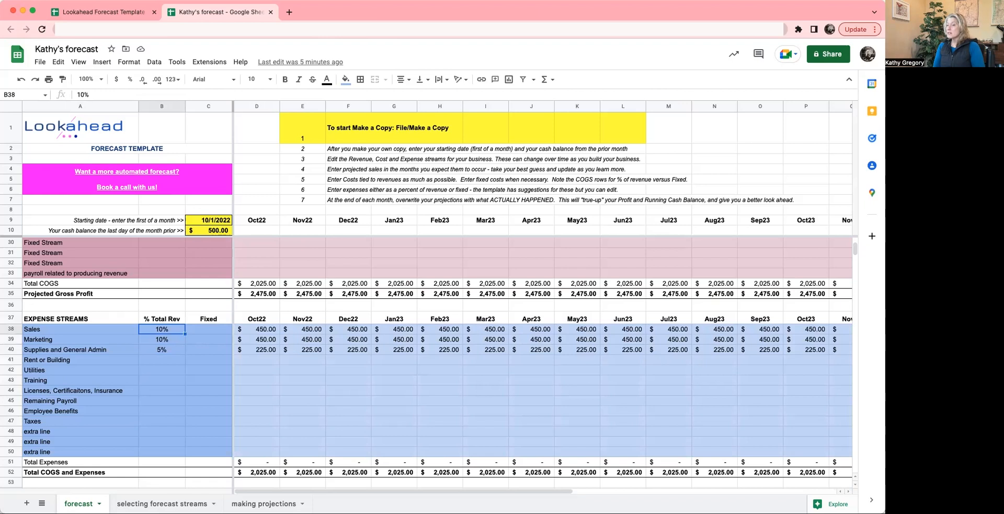
type("5")
key("Return")
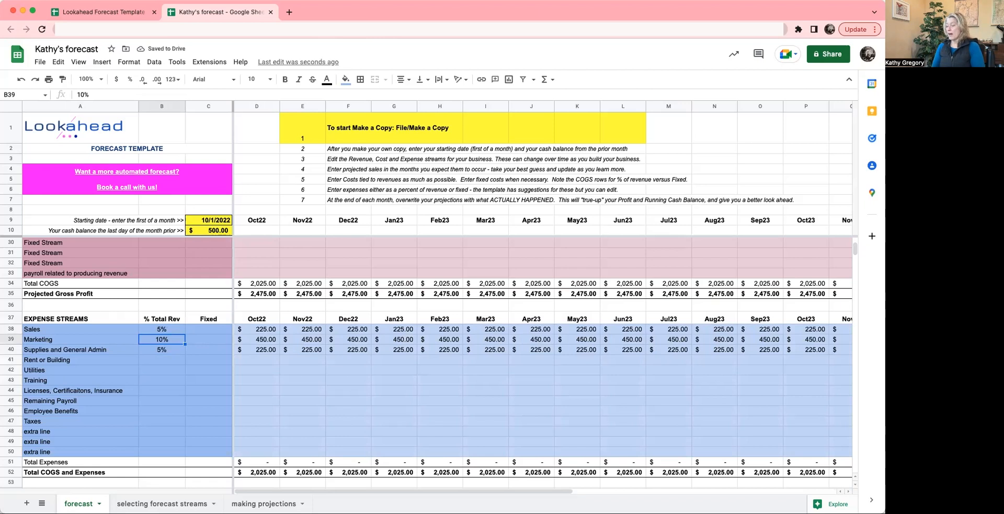
type("20")
key("Return")
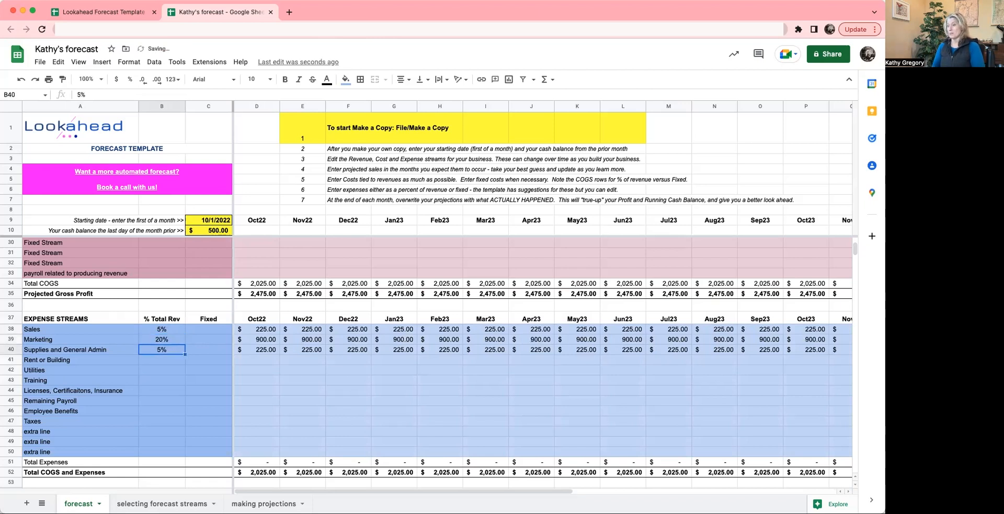
- Set the % Total Rev value for Supplies and General Admin to 8%
key("Up")
key("Up")
key("Down")
key("Down")
key("Right")
key("Right")
key("Right")
key("Right")
key("Up")
key("Left")
key("Left")
key("Left")
key("Left")
key("Left")
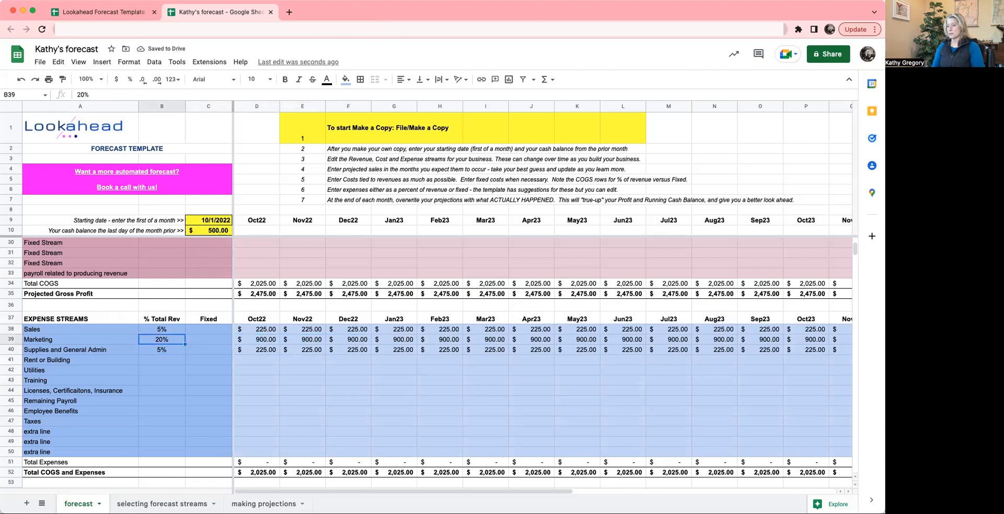
key("Right")
key("Down")
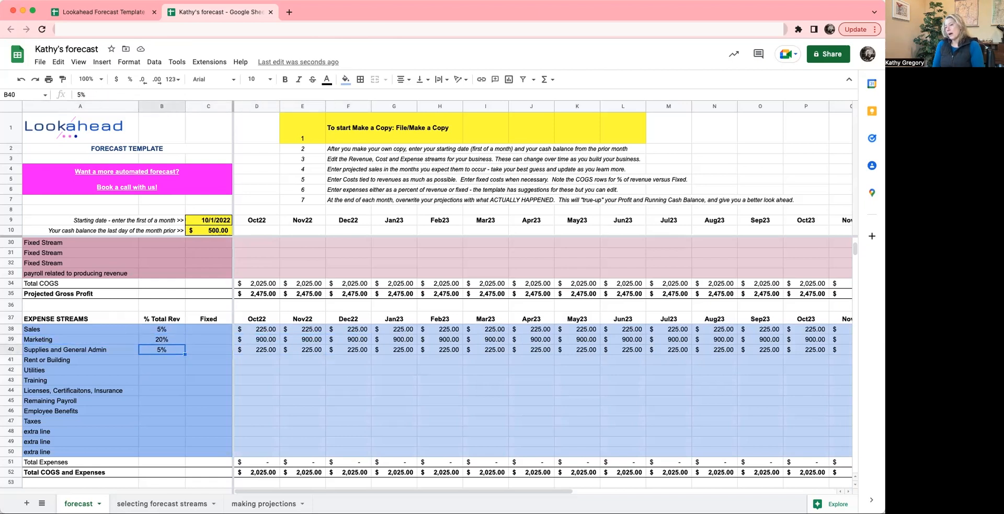
type("8")
key("Return")
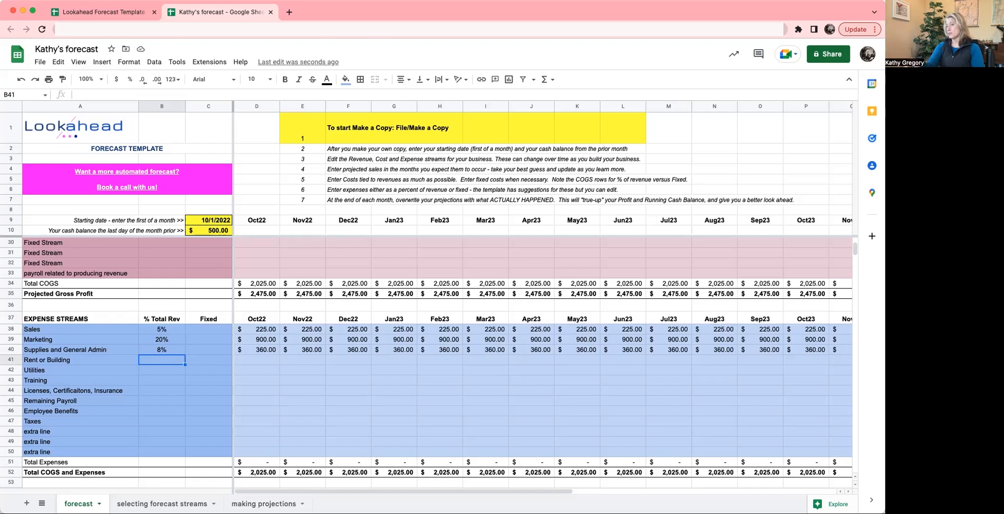
left_click(156, 343)
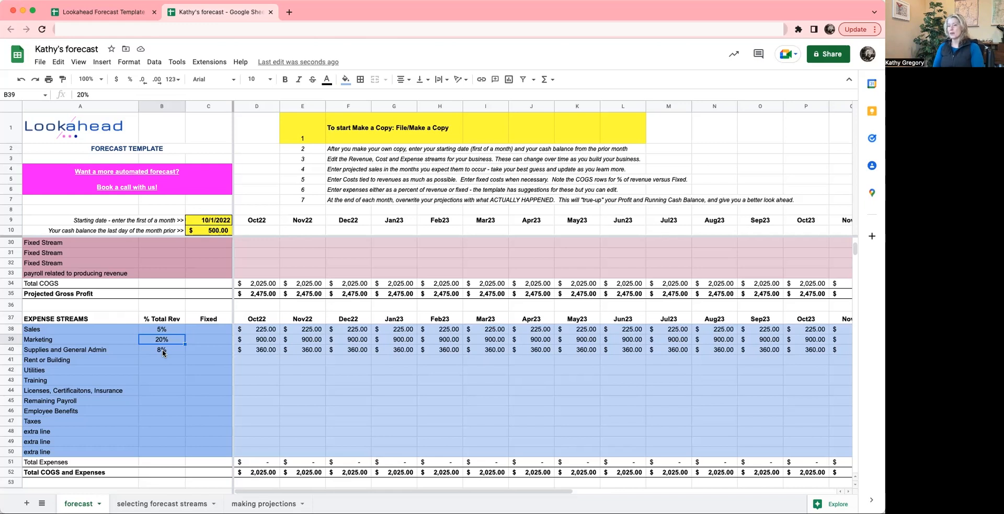
- Review instructions 3 and 4 on editing streams and entering projected sales against the Revenue Streams section
left_click(303, 178)
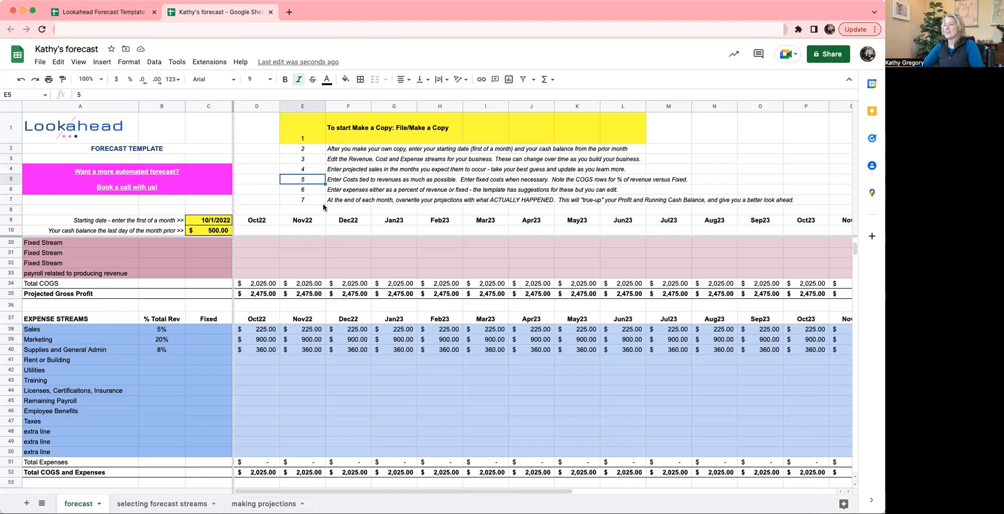
left_click(352, 162)
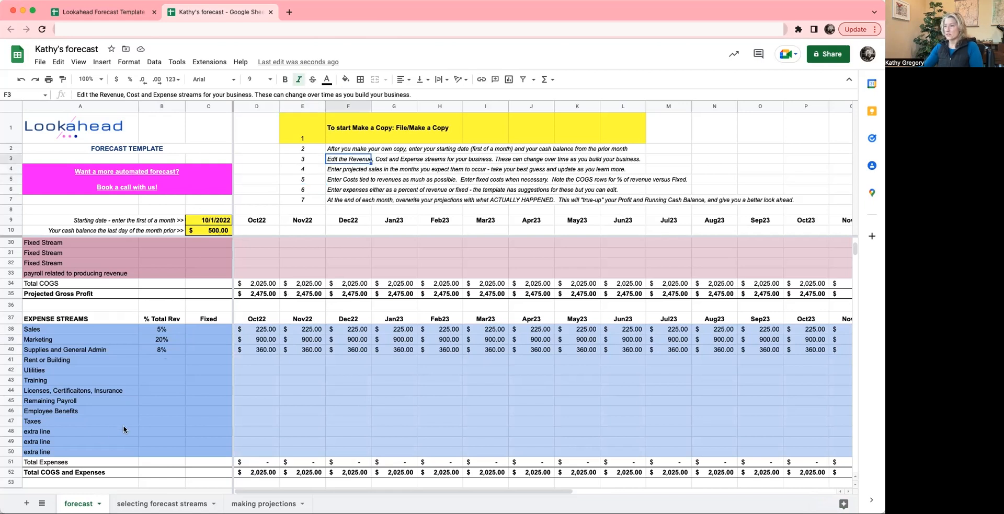
left_click(340, 170)
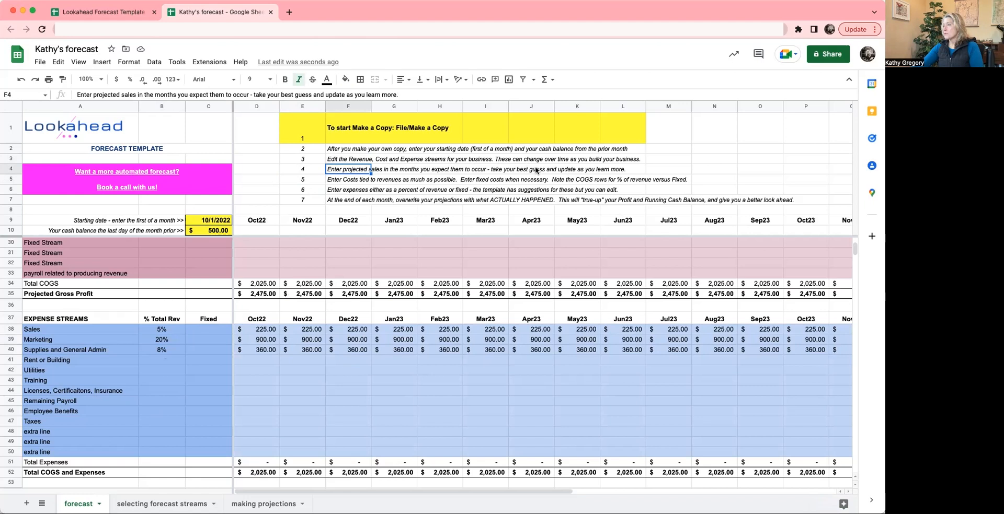
scroll(385, 285, "up", 2)
scroll(385, 285, "up", 5)
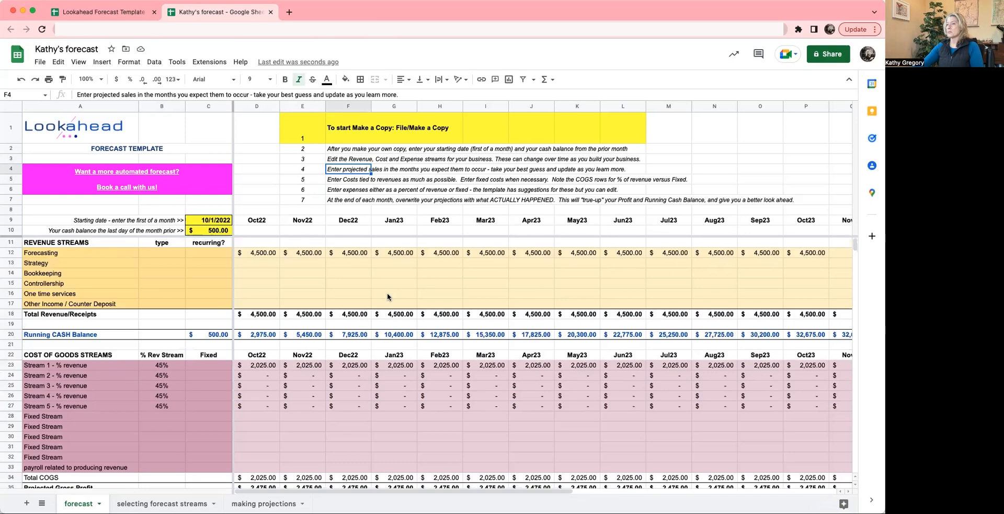
- Review instructions 5 and 6 on costs and expenses against the Cost of Goods and Expense Streams rows
left_click(337, 182)
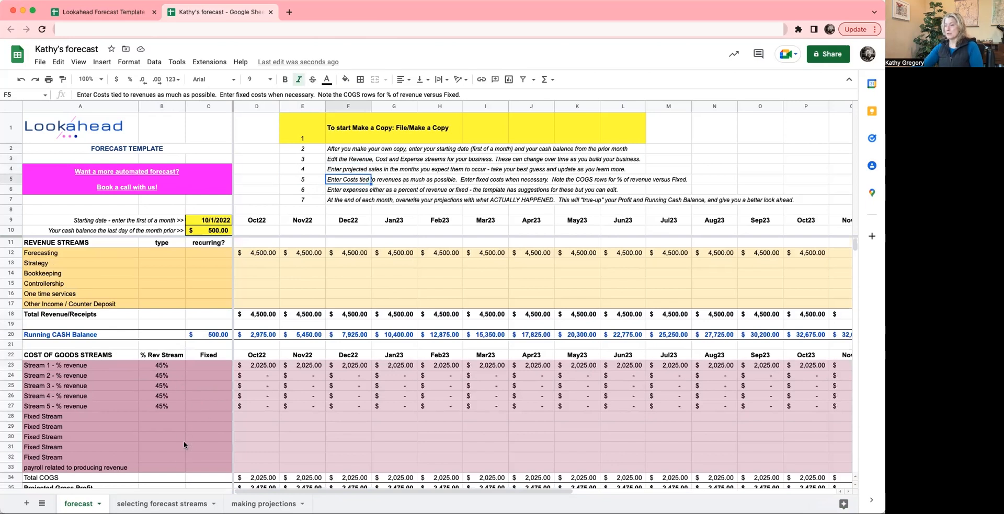
left_click(343, 194)
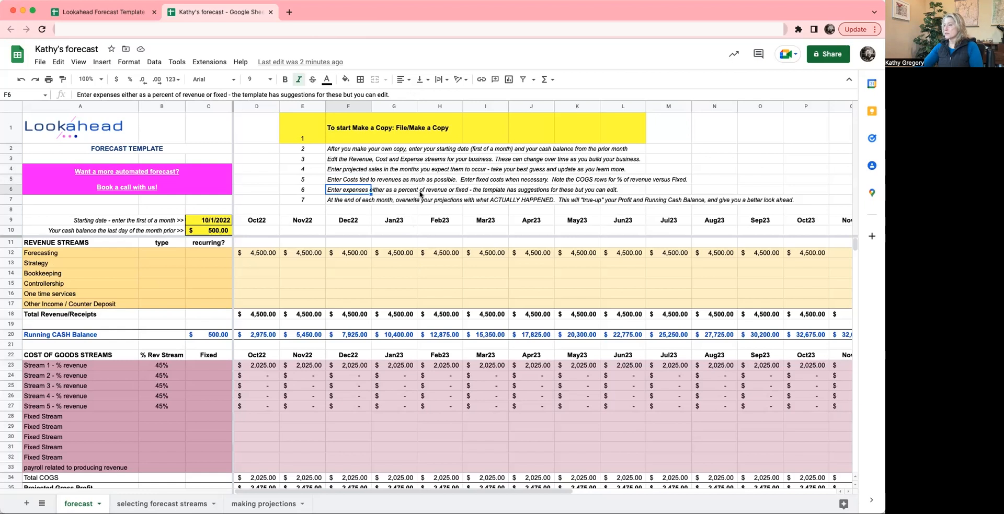
scroll(291, 315, "down", 2)
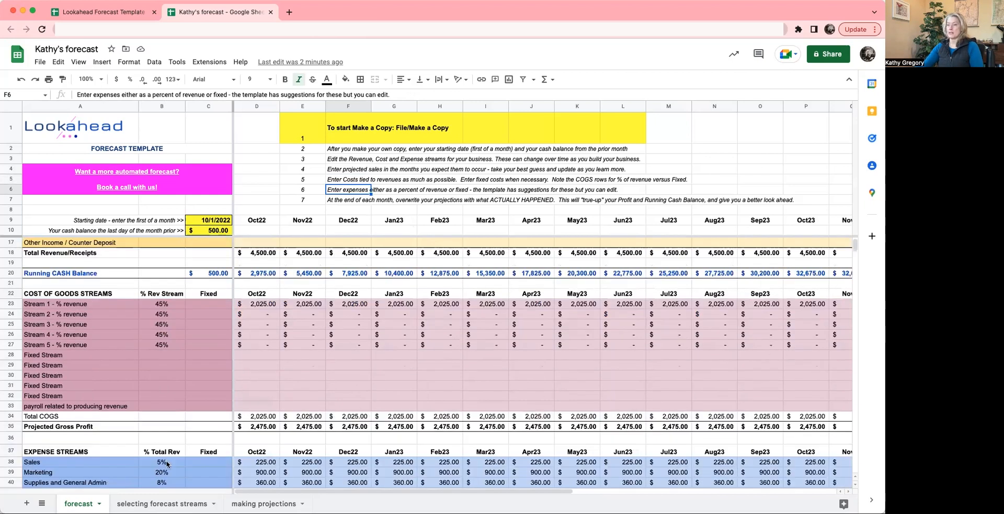
scroll(177, 440, "down", 3)
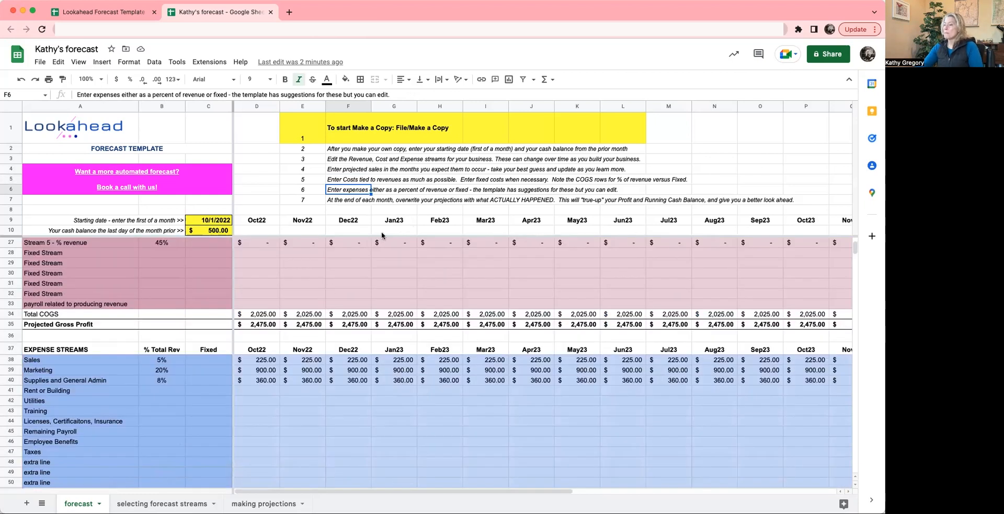
left_click_drag(303, 192, 444, 189)
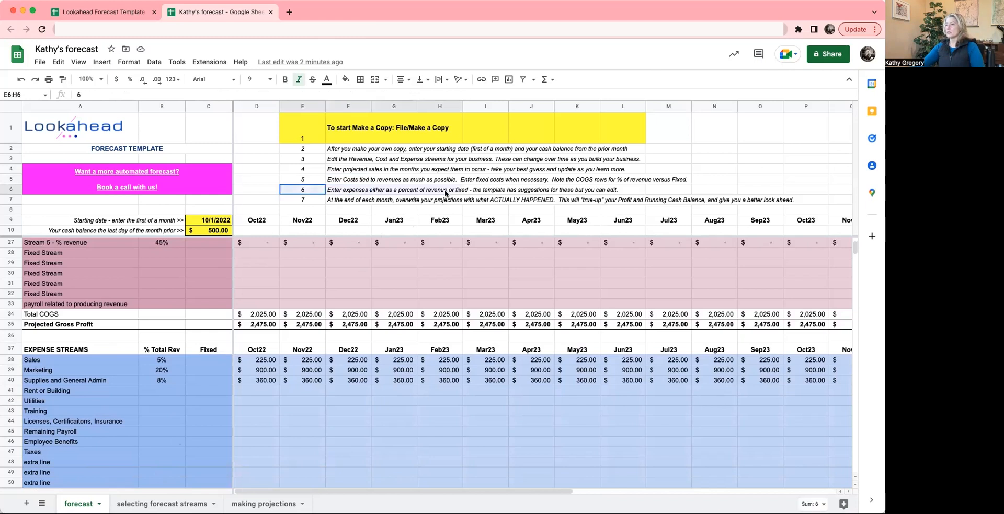
scroll(358, 223, "down", 2)
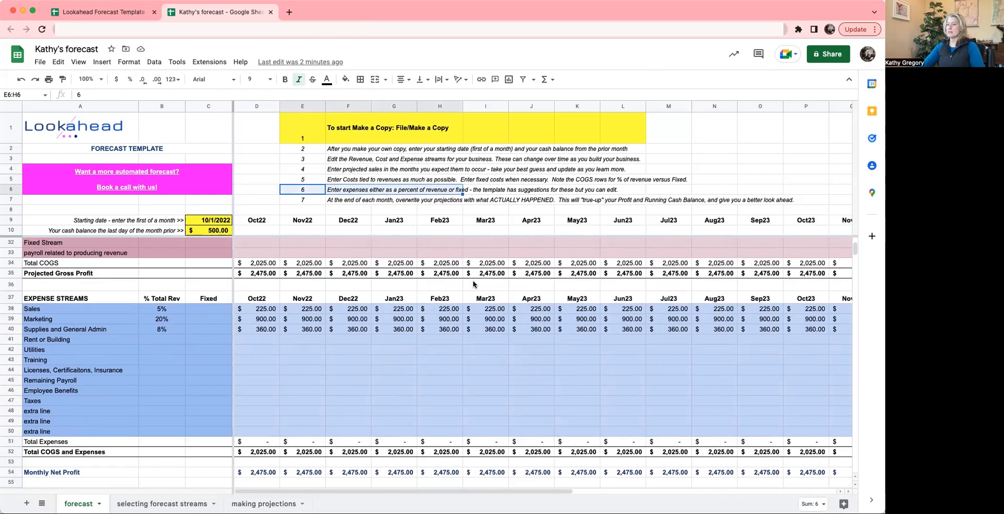
- Add a bottom border beneath the expense instruction in cells E6:L6
left_click(307, 193)
left_click_drag(354, 192, 623, 187)
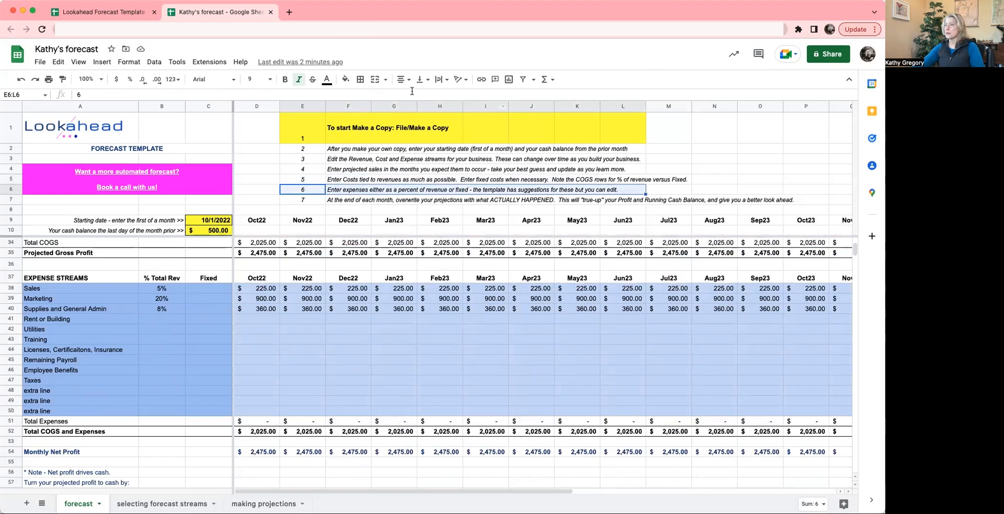
left_click(362, 81)
left_click(403, 112)
left_click(391, 209)
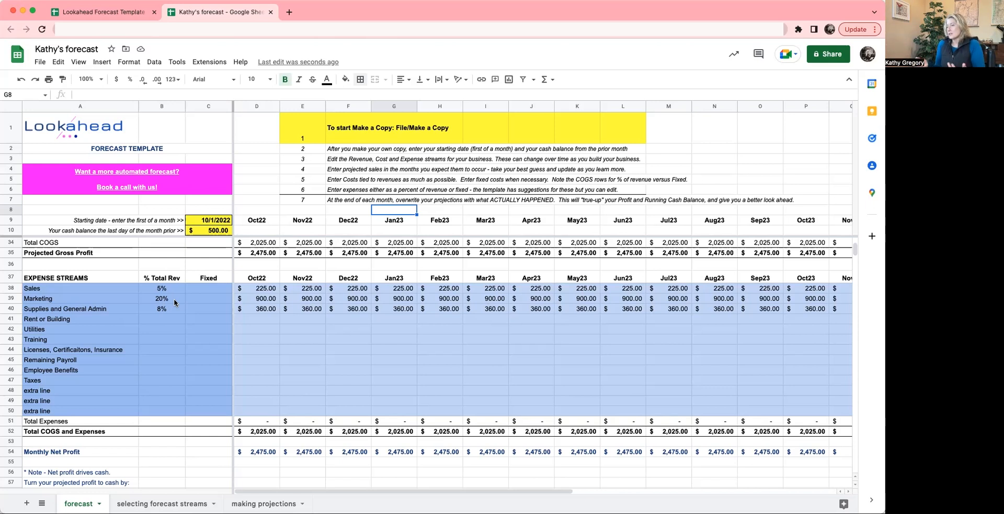
- Examine the month-end overwrite instruction in row 7 together with the Running CASH Balance and Monthly Net Profit rows
left_click(329, 201)
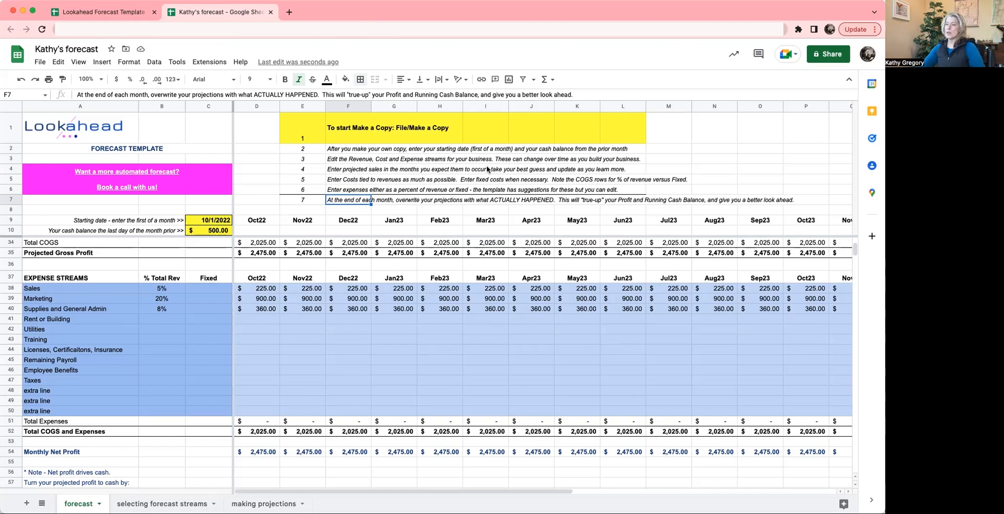
scroll(393, 320, "up", 8)
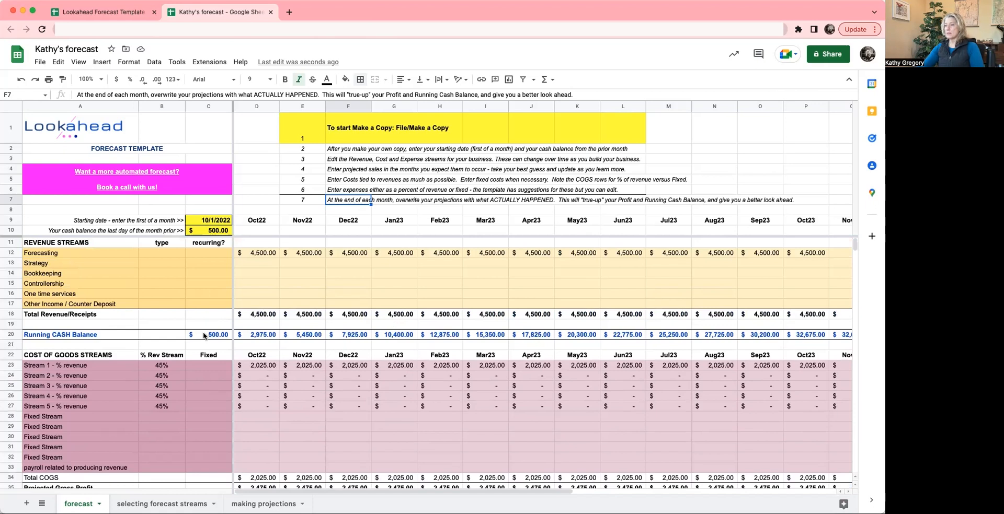
left_click(11, 334)
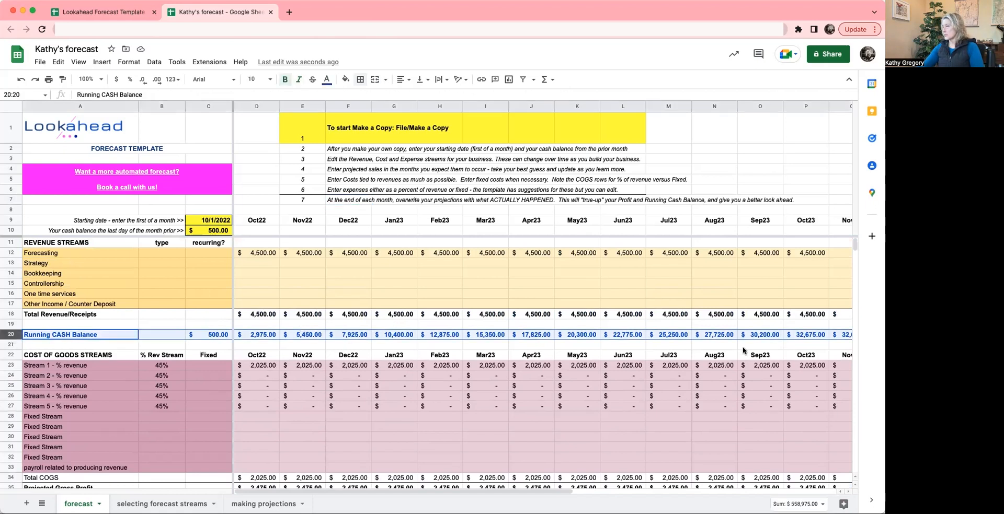
scroll(454, 397, "down", 1)
scroll(454, 397, "down", 8)
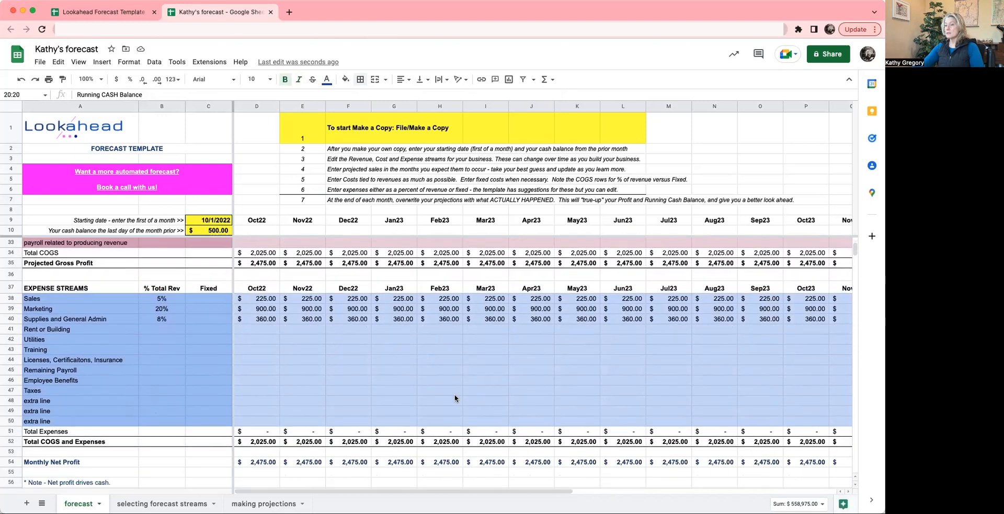
left_click(14, 432)
scroll(358, 439, "up", 5)
scroll(357, 439, "up", 3)
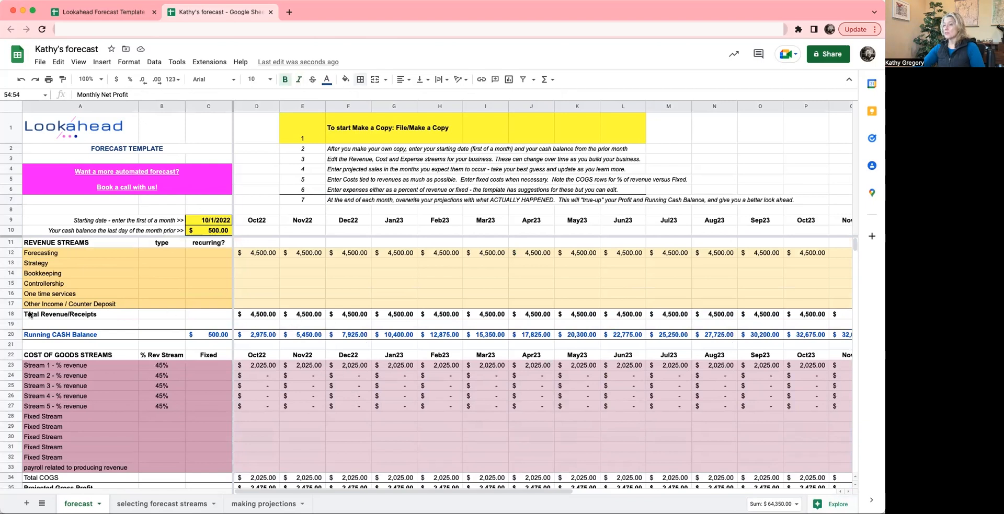
- Compare the Total Revenue/Receipts row with the Projected Gross Profit row
left_click(10, 314)
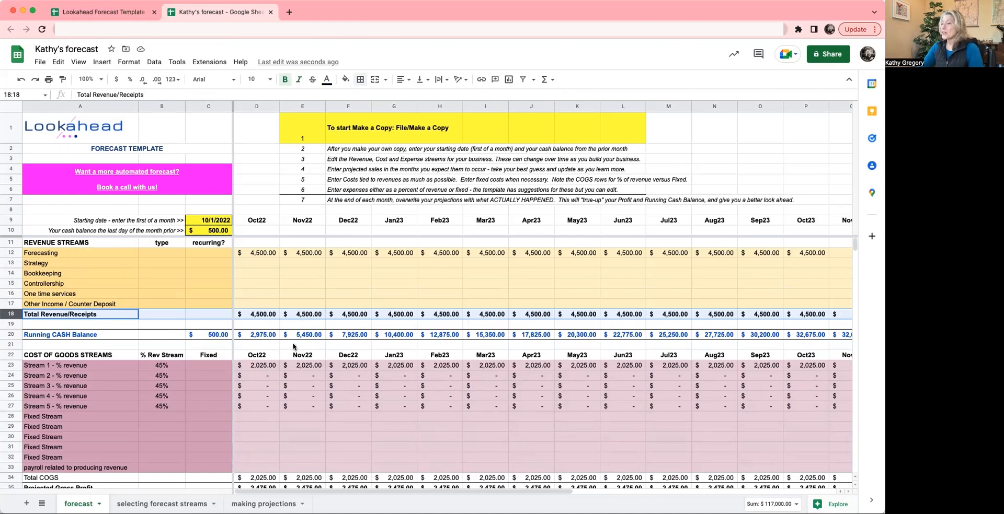
scroll(454, 428, "down", 5)
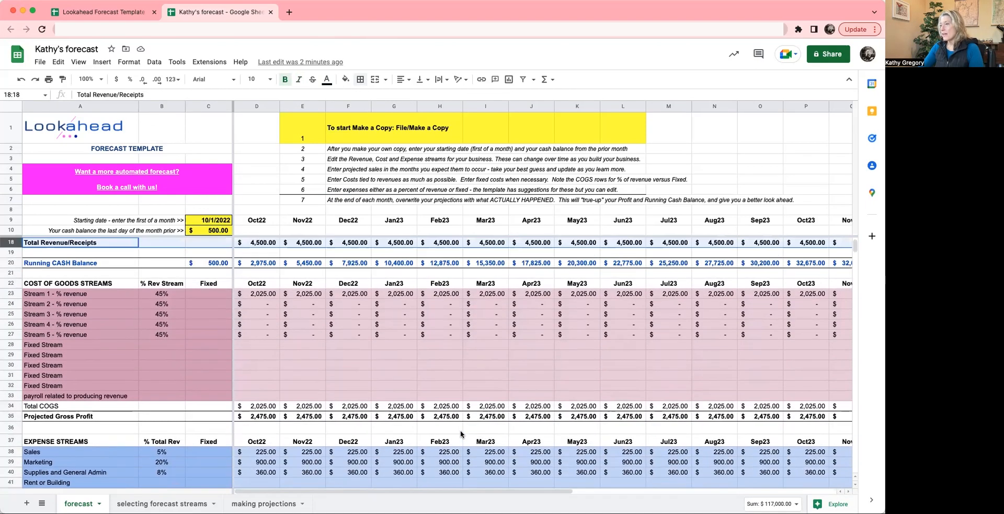
scroll(460, 430, "up", 5)
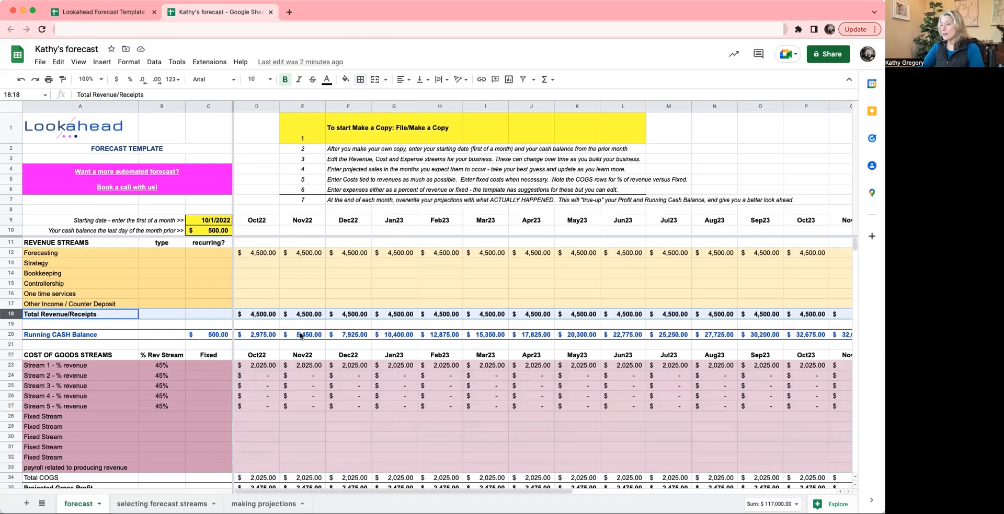
scroll(348, 441, "down", 2)
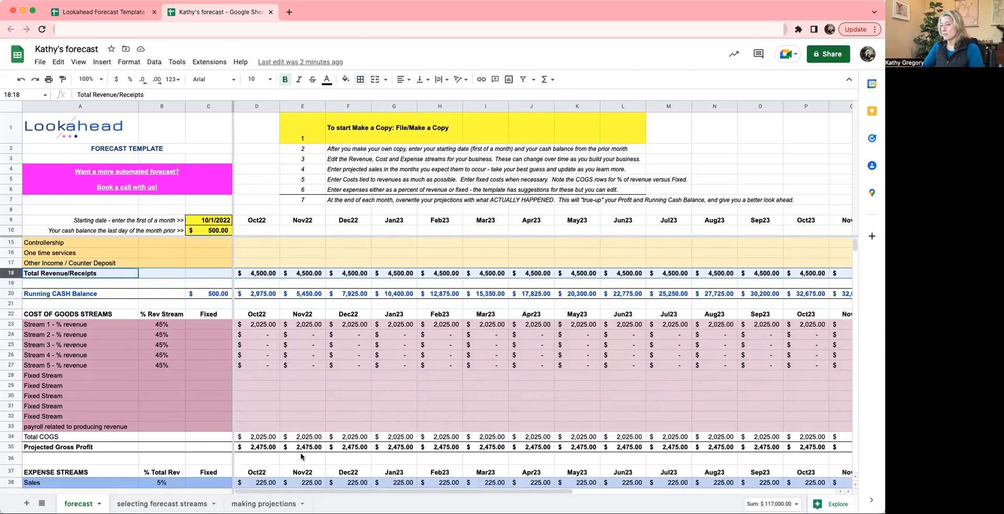
left_click(9, 447)
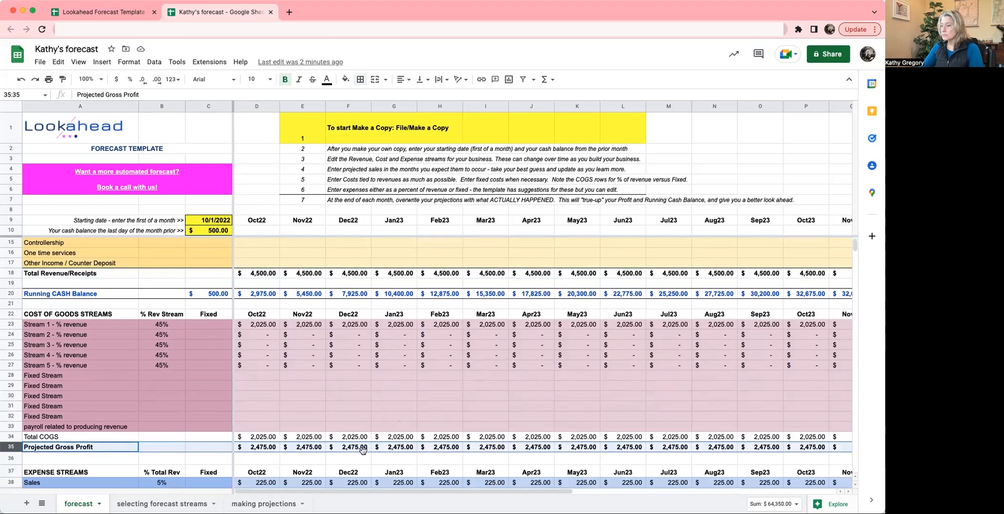
scroll(368, 447, "up", 2)
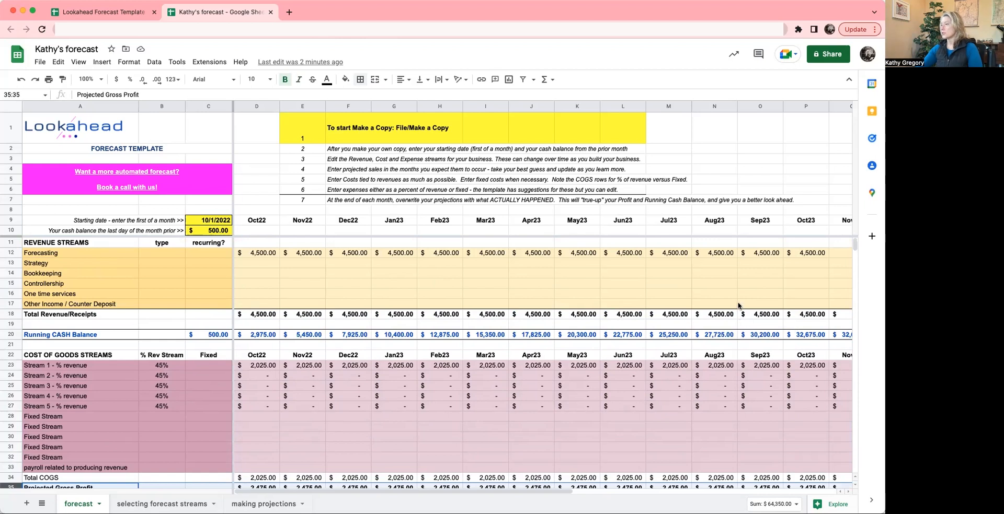
- Examine the Running CASH Balance across the months from Jul23 into 2024 and return to Oct22
scroll(738, 306, "right", 5)
scroll(739, 306, "right", 4)
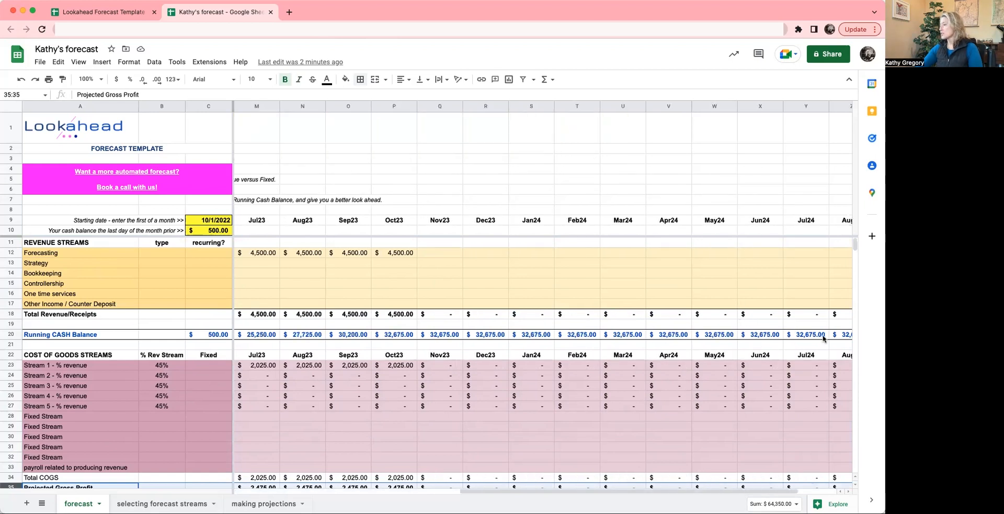
scroll(823, 338, "right", 2)
scroll(815, 337, "left", 9)
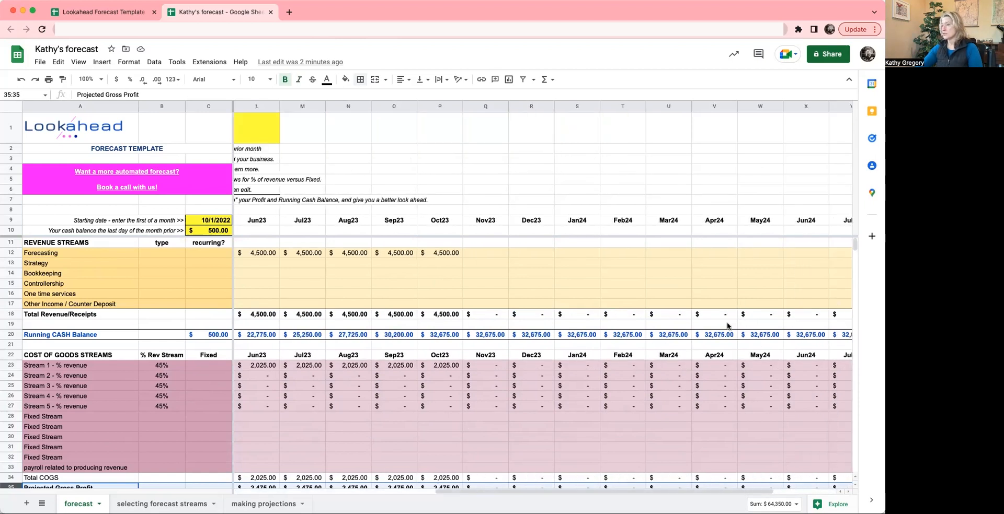
scroll(520, 370, "left", 2)
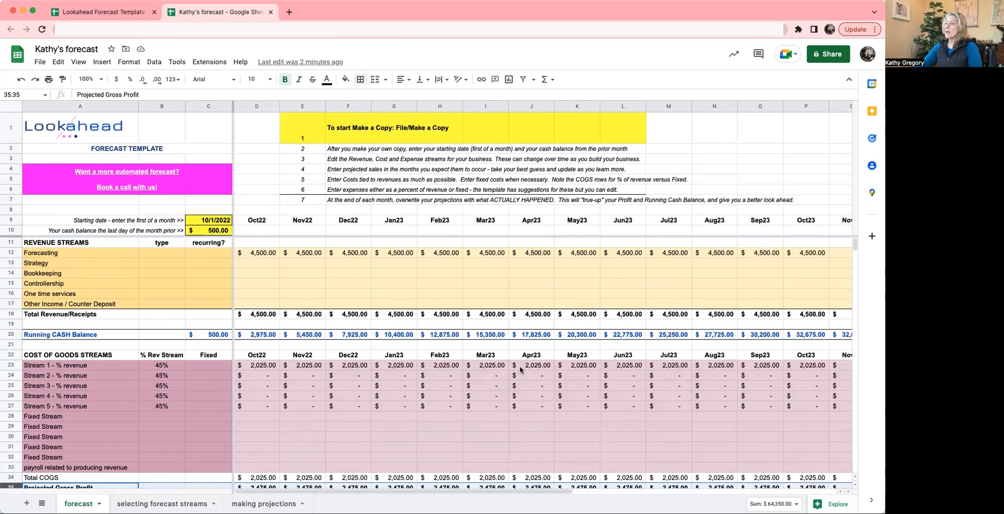
- Inspect the Oct22 formulas for Forecasting revenue in D12 and Running CASH Balance in D20
left_click(256, 283)
left_click(250, 253)
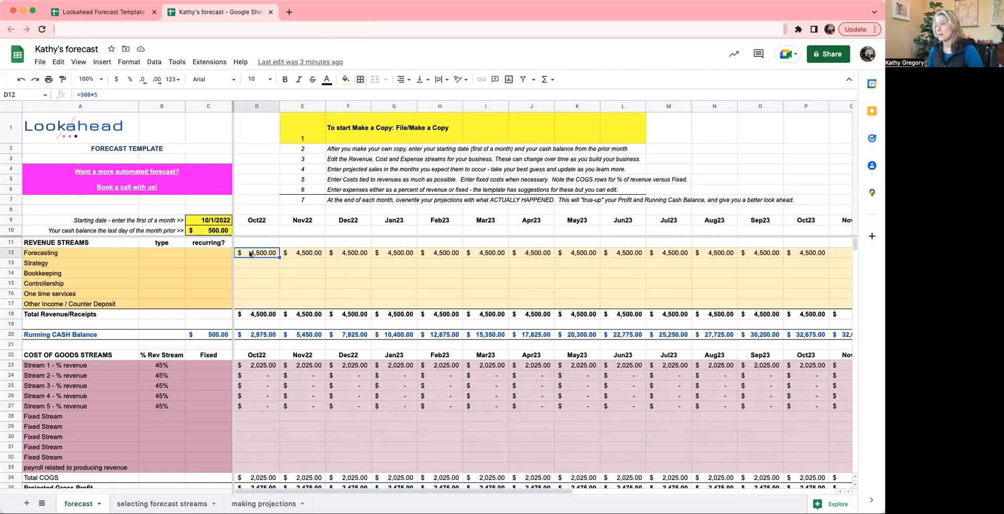
left_click(256, 337)
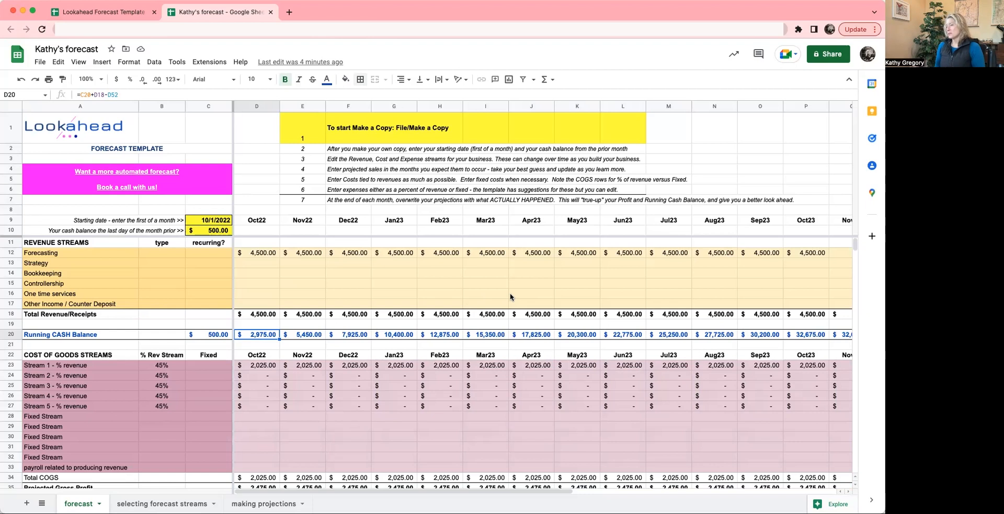
- Compare the Oct22 Forecasting revenue formula in D12 with the Stream 1 cost formula in D23
left_click(252, 254)
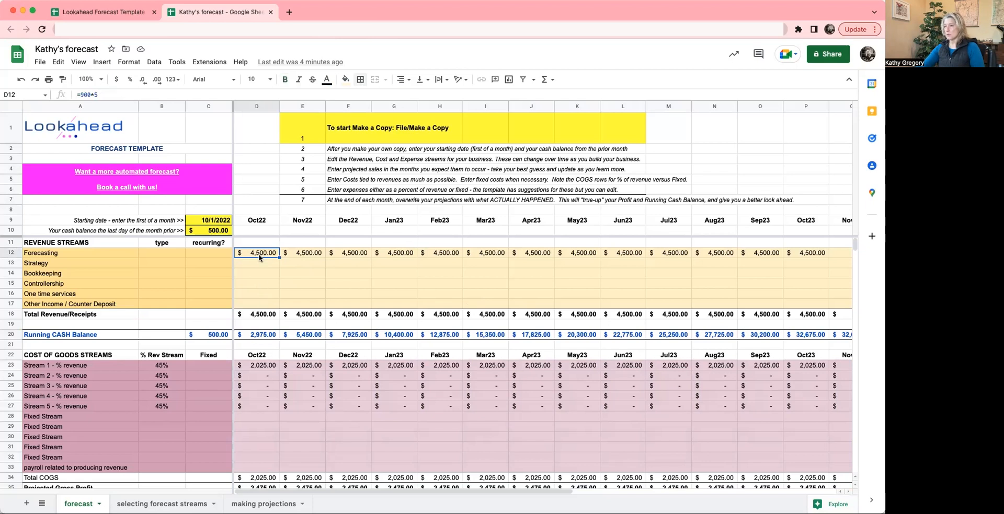
scroll(258, 283, "down", 3)
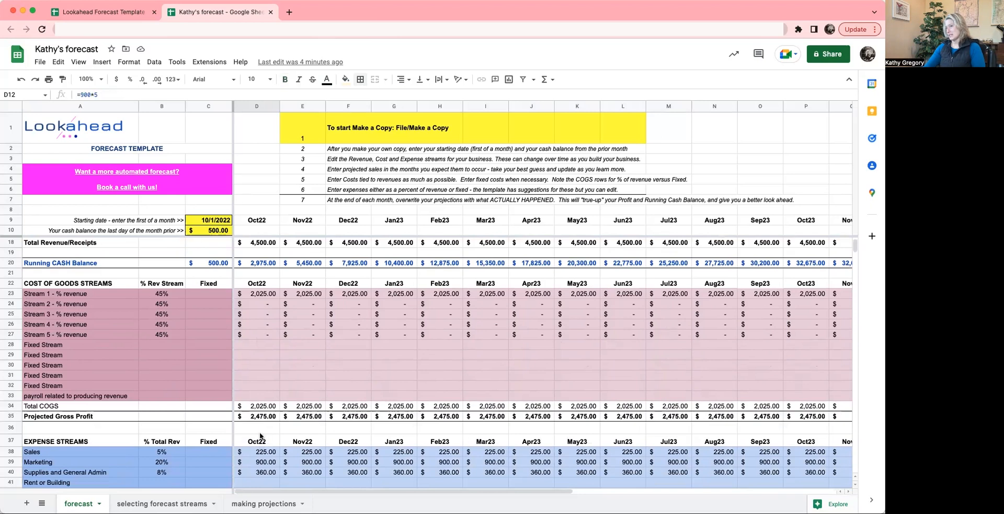
scroll(290, 321, "up", 3)
key("Down")
key("Down")
key("Down")
key("Down")
key("Down")
key("Down")
key("Down")
key("Down")
key("Down")
key("Down")
key("Down")
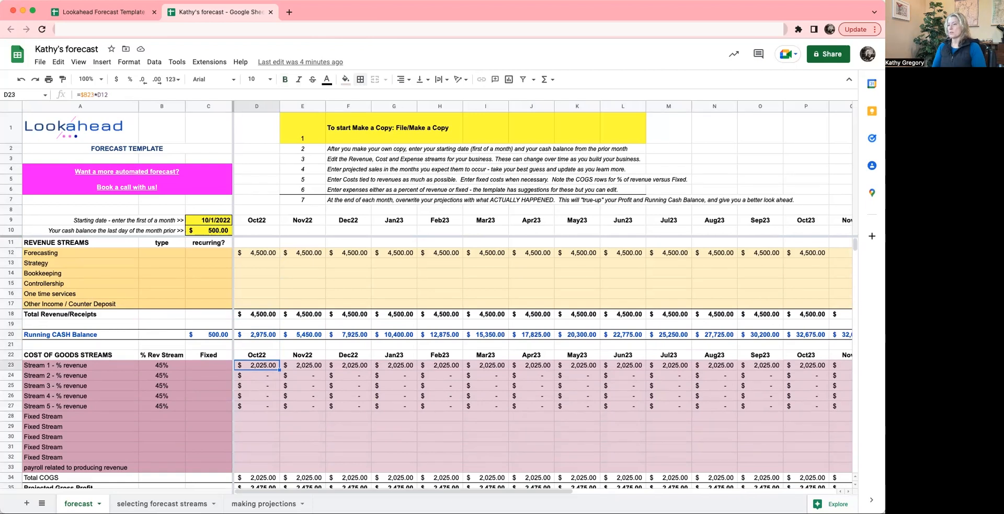
- Examine the Oct22 percent-of-revenue formulas of cost of goods streams 1 to 5 in D23:D27
key("Down")
key("Down")
key("Down")
key("Down")
key("Up")
key("Up")
key("Up")
key("Up")
key("Down")
key("Down")
key("Down")
key("Down")
key("Up")
key("Up")
key("Up")
key("Up")
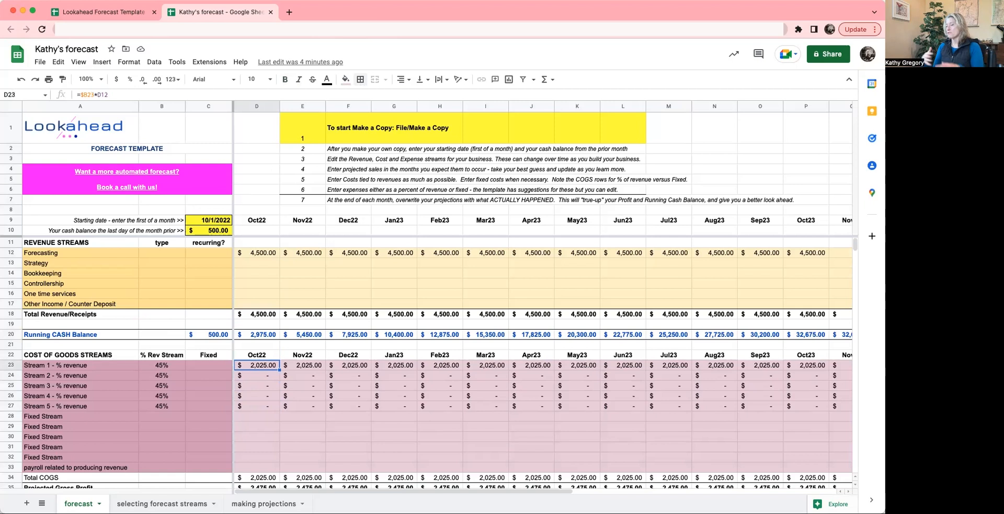
key("Right")
key("Right")
key("Right")
key("Right")
key("Right")
key("Left")
key("Left")
key("Left")
key("Left")
key("Left")
key("Left")
key("Right")
key("Down")
key("Down")
key("Down")
key("Down")
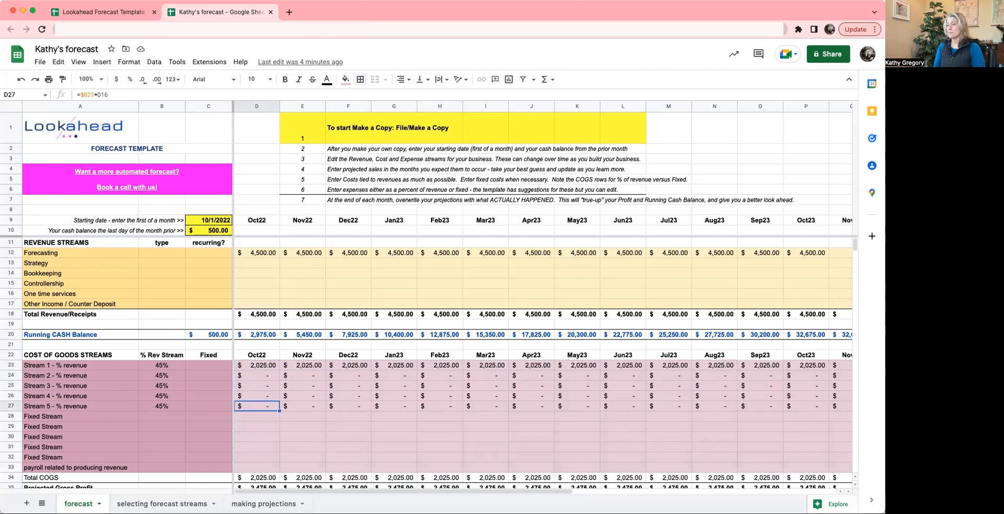
- Bold the Oct22 Forecasting revenue in D12 and overwrite the Stream 1 cost formula in D23 with a bold 2025
left_click(260, 254)
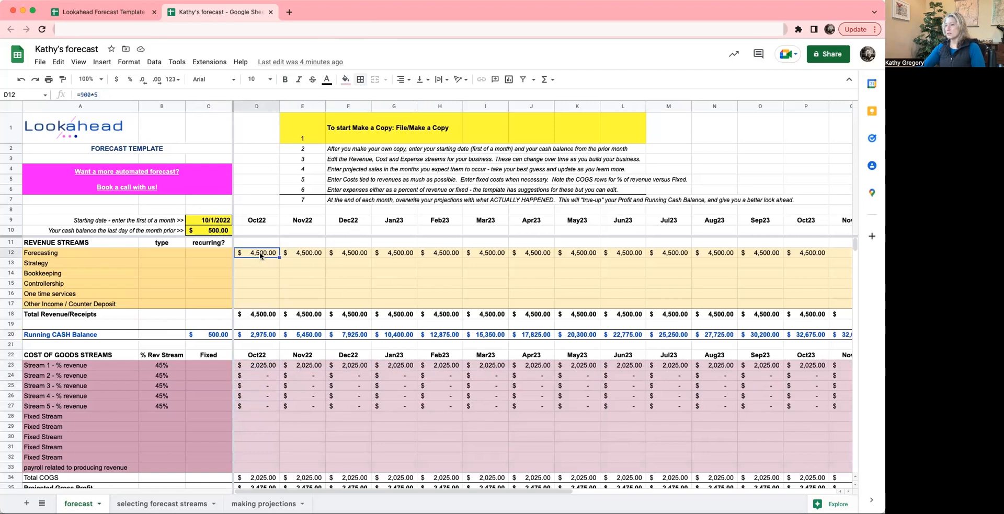
left_click(284, 79)
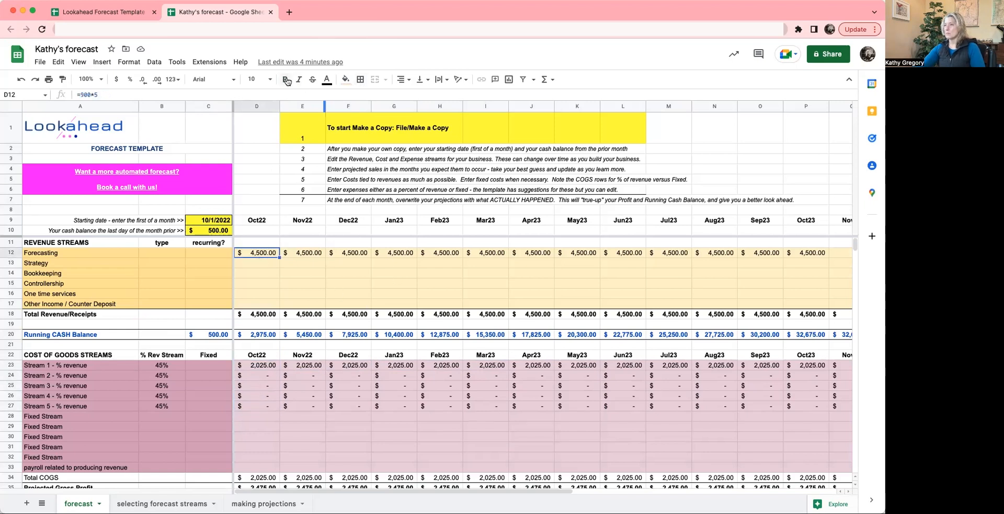
left_click(271, 367)
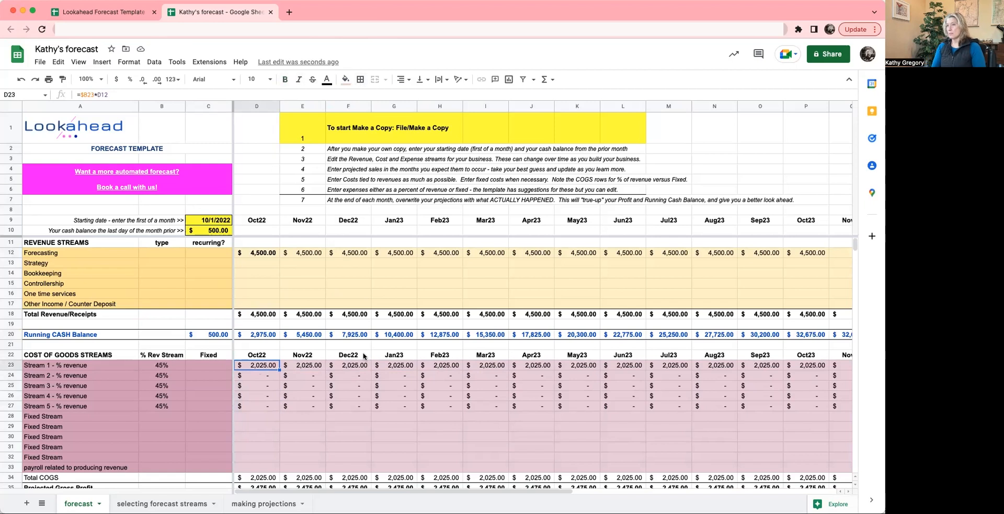
type("2025")
key("Return")
left_click(260, 369)
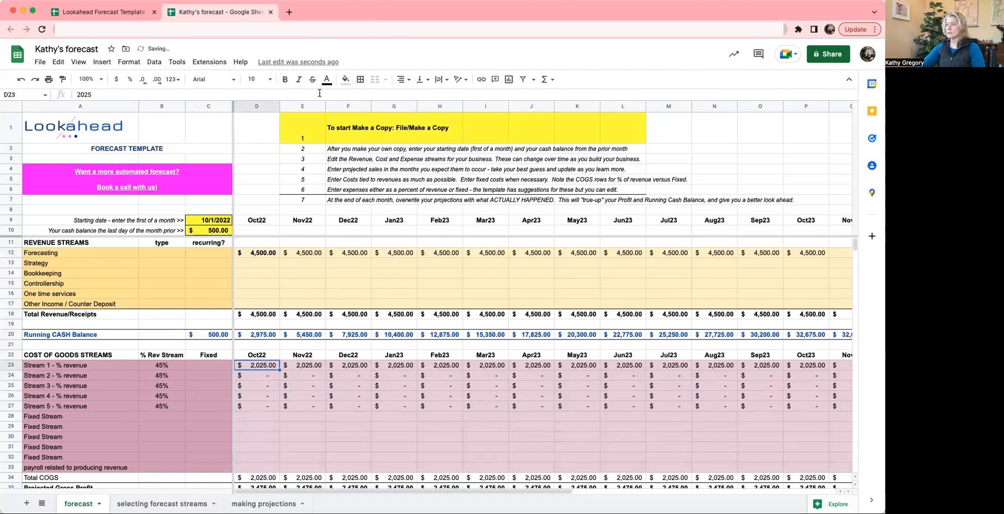
left_click(285, 79)
- Compare the Stream 1 revenue percentage in B23 with the overwritten Oct22 cost in D23
scroll(324, 411, "down", 1)
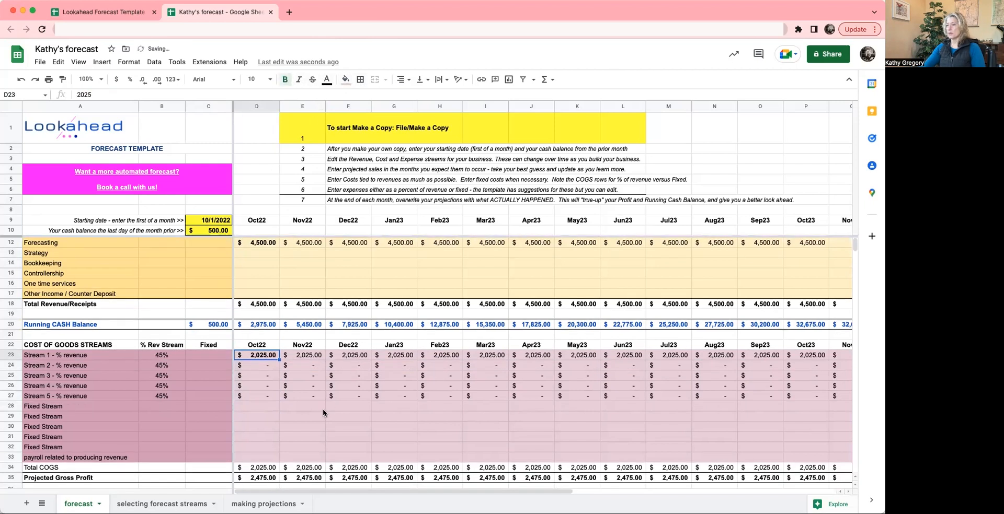
scroll(322, 409, "up", 1)
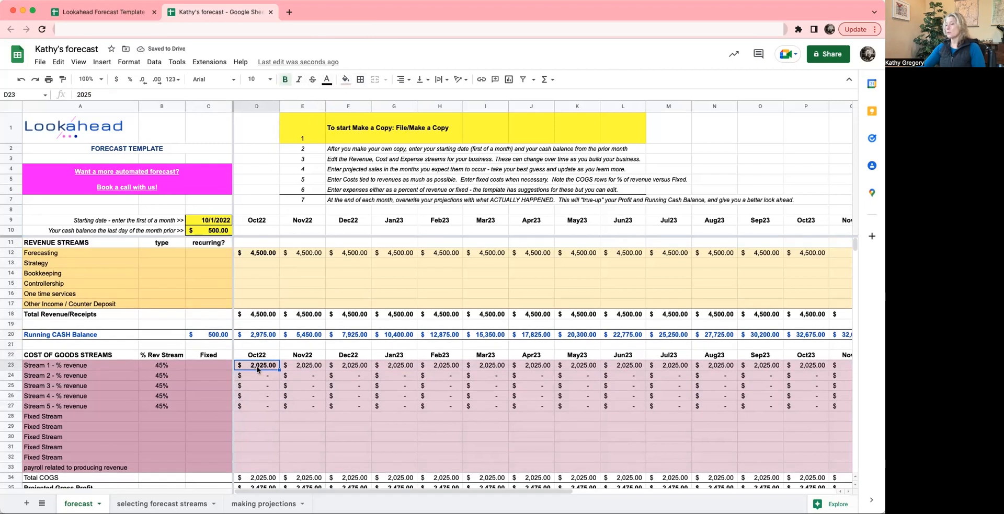
left_click(161, 369)
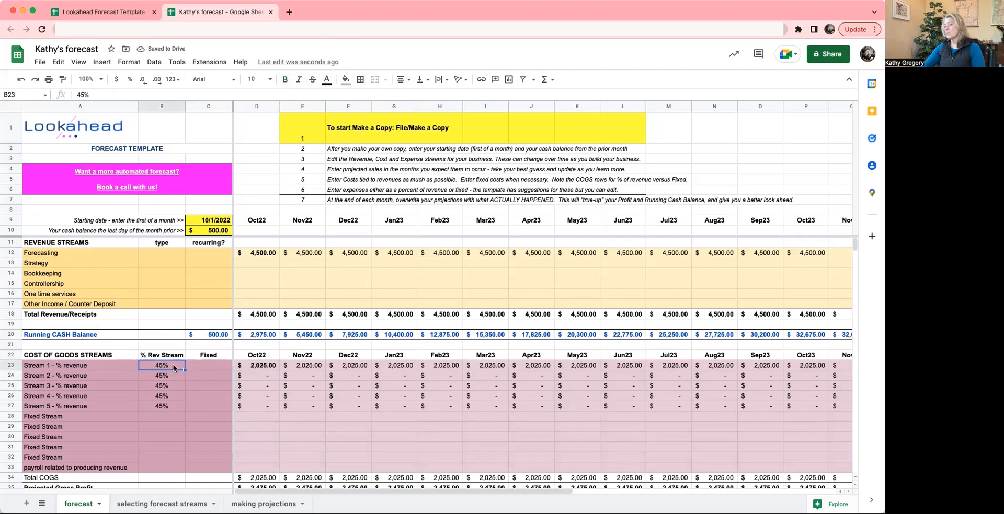
left_click(258, 368)
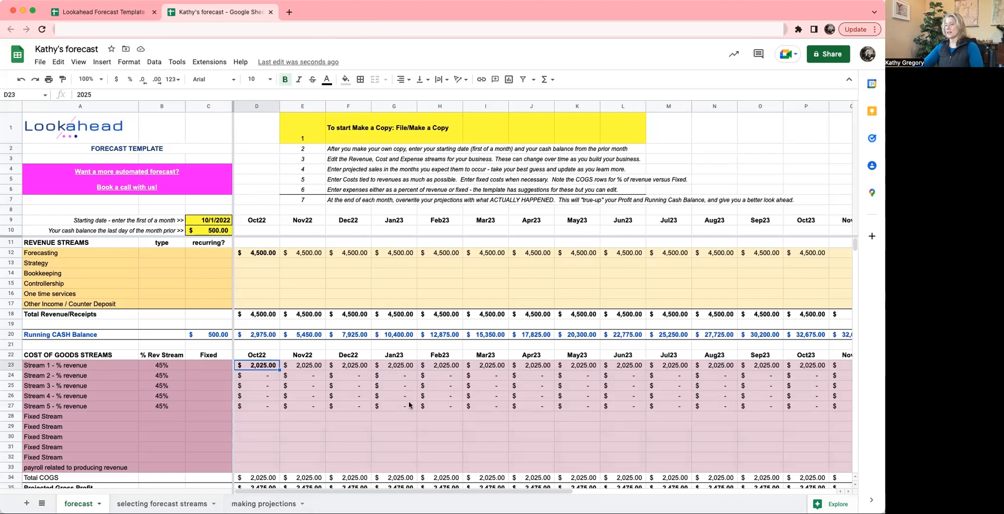
- Overwrite the Oct22 Sales, Marketing, and Supplies and General Admin expenses in D38:D40 with 225, 700 and 500, and bold them
scroll(314, 403, "down", 2)
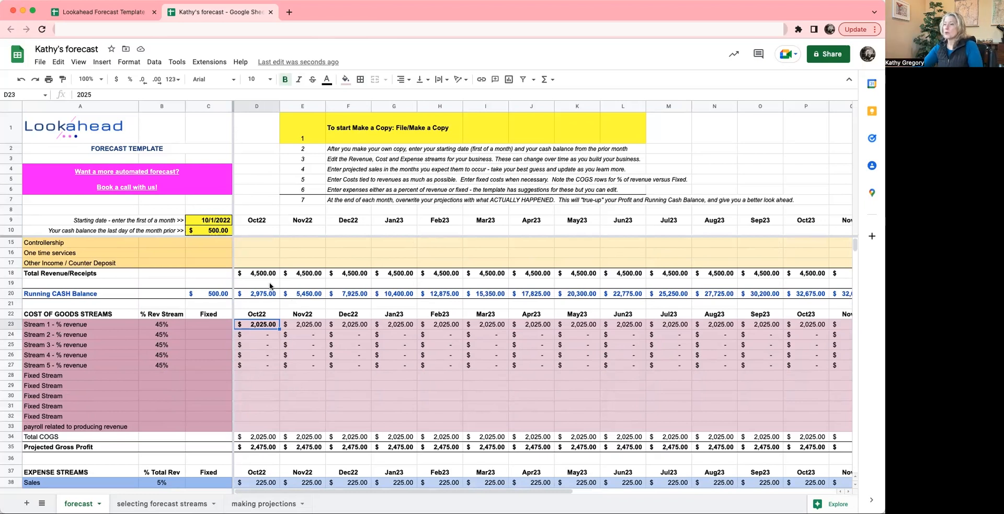
scroll(256, 460, "down", 3)
left_click(258, 423)
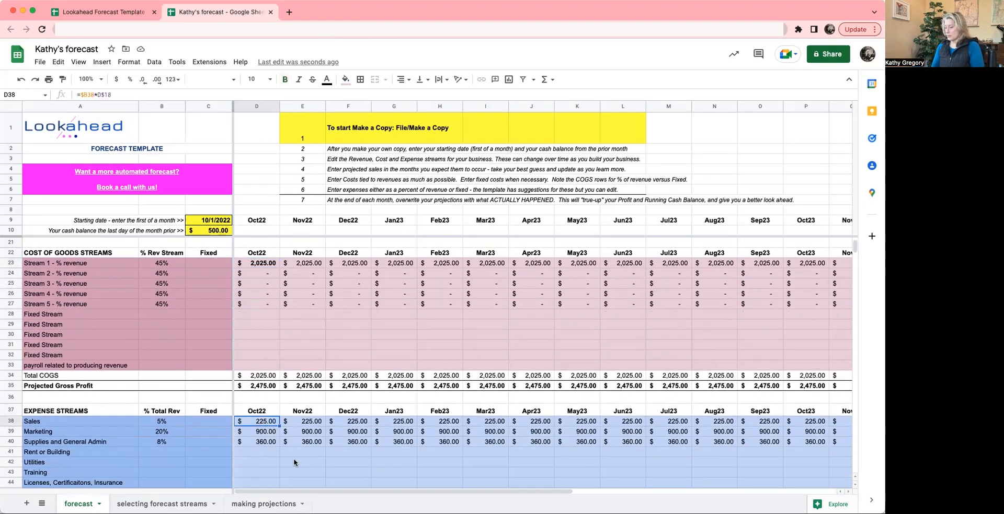
key("Down")
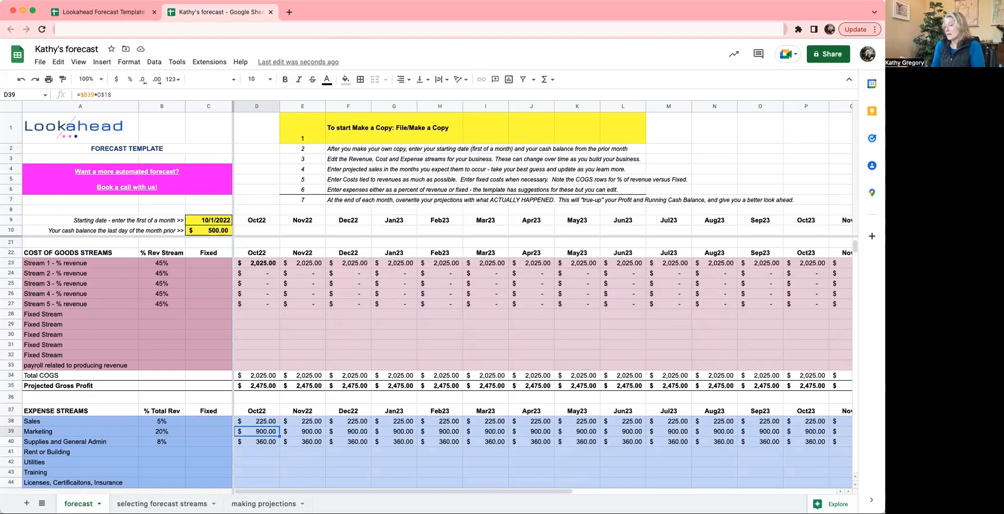
type("700")
key("Return")
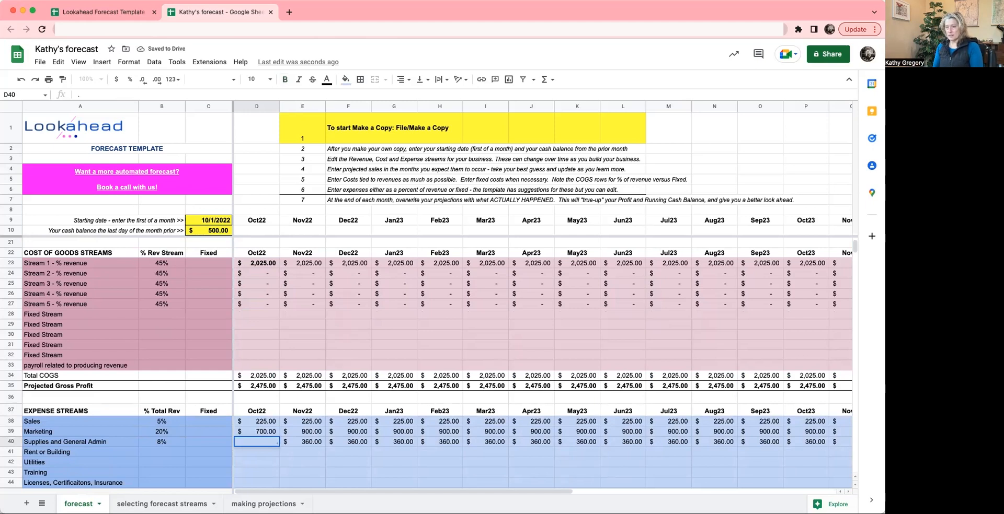
key("Escape")
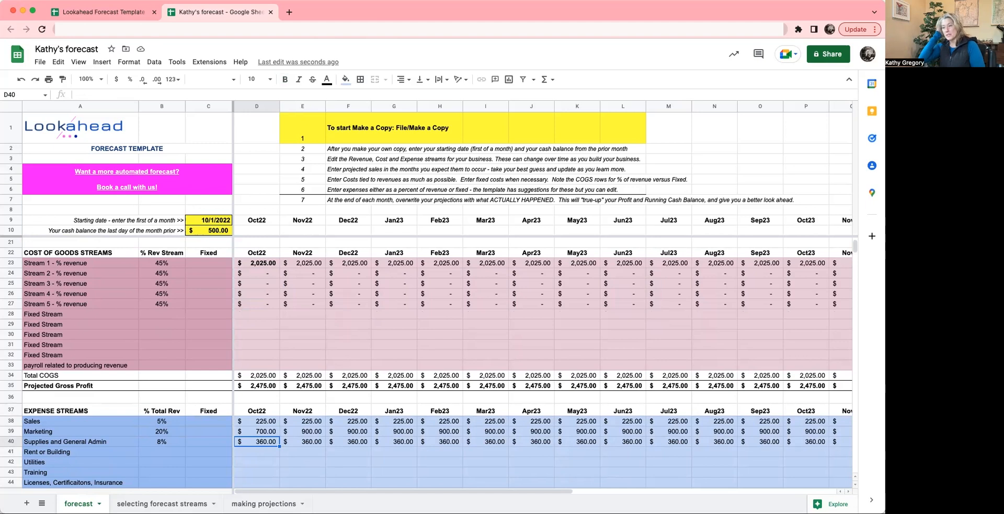
type("500")
key("Return")
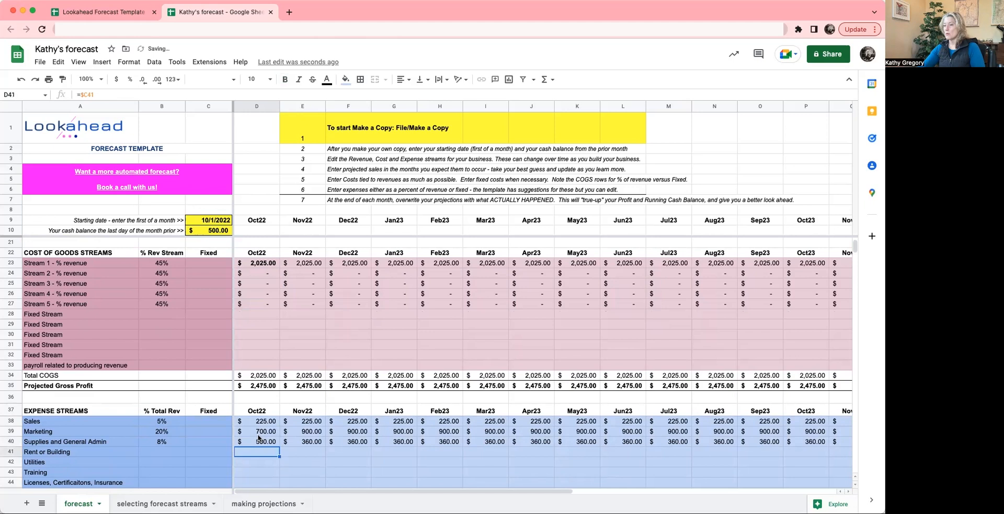
left_click_drag(261, 422, 265, 448)
left_click(285, 79)
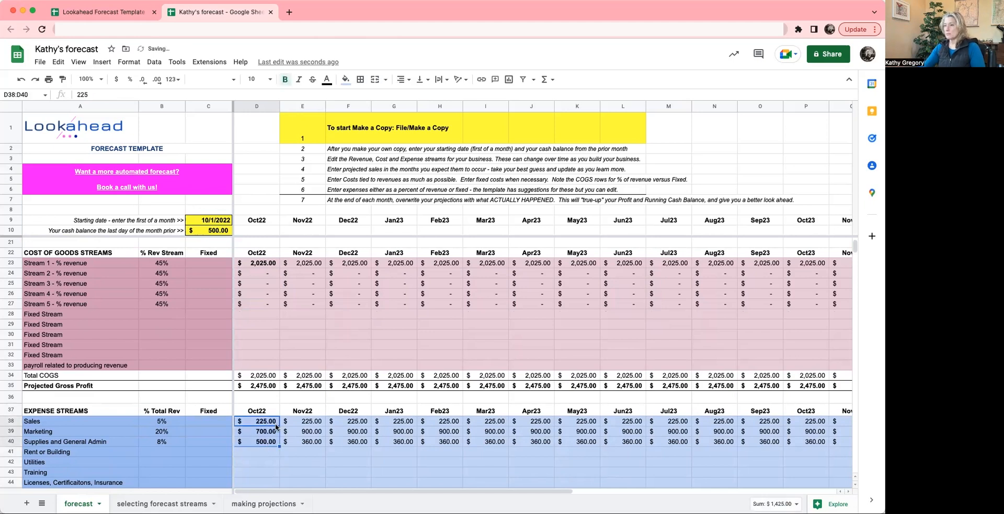
- Inspect the Running CASH Balance formulas for the starting balance in C20 and Oct22 in D20
scroll(279, 426, "up", 5)
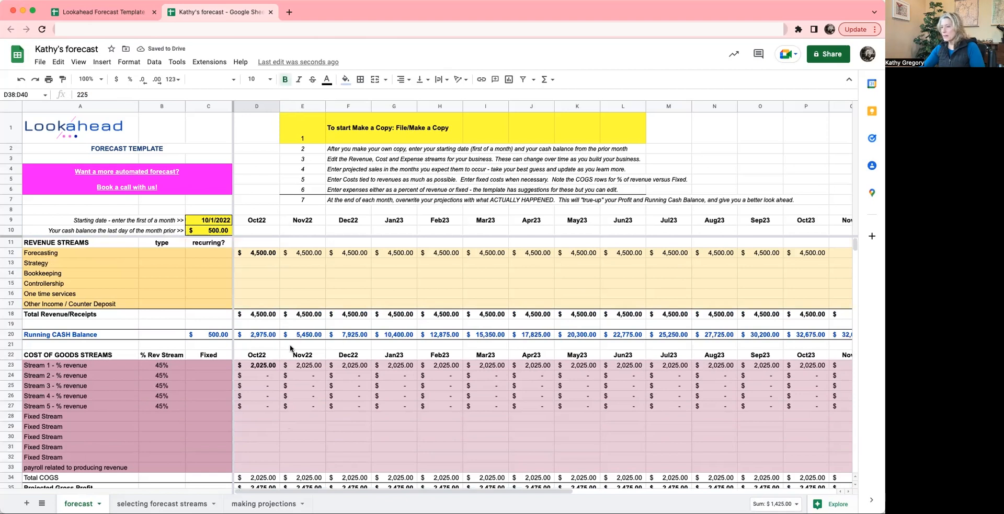
left_click(260, 338)
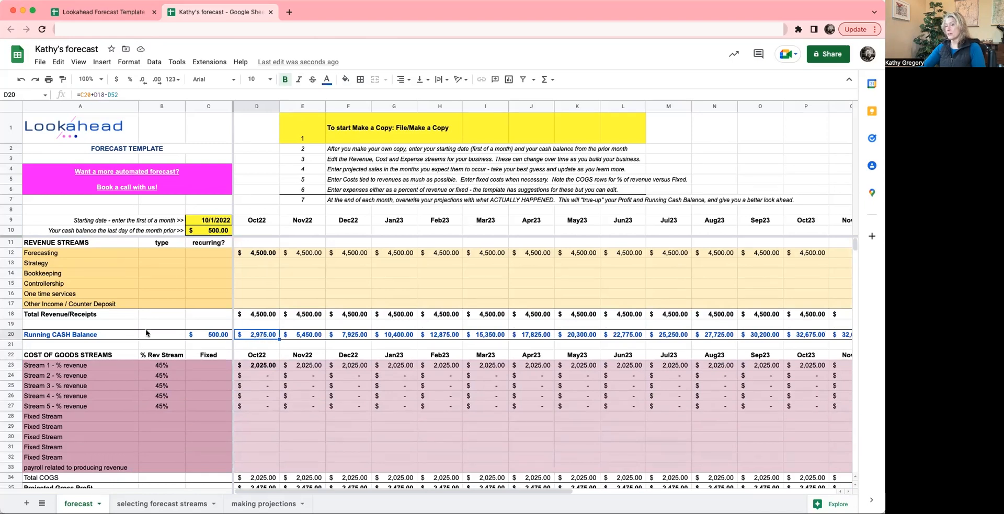
left_click(213, 339)
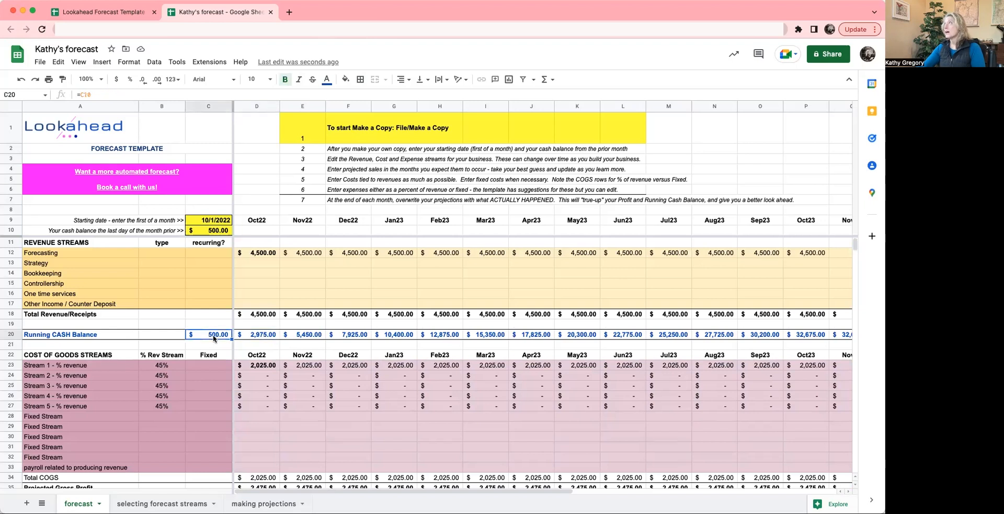
left_click(259, 337)
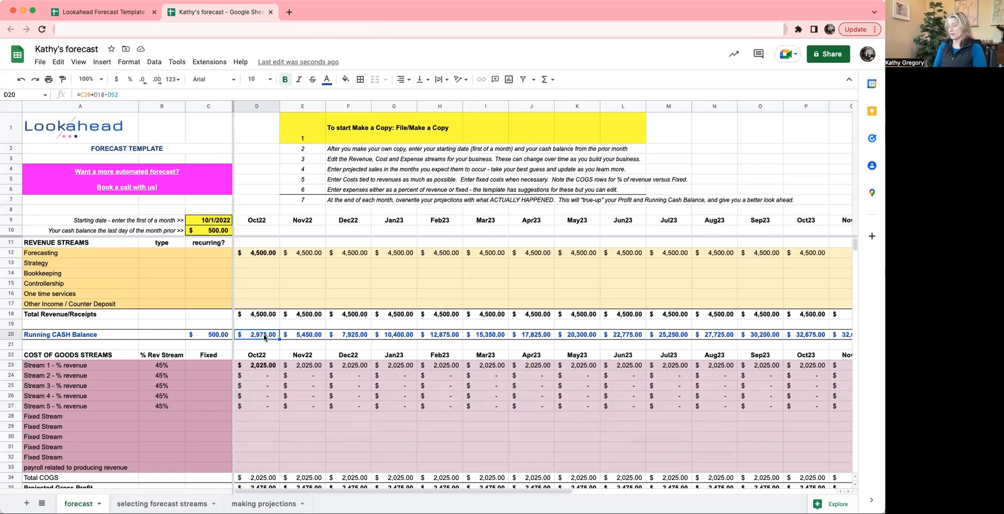
- Replace the Oct22 Running CASH Balance formula in D20 with the fixed value 2975 and italicize it
double_click(264, 338)
key("Return")
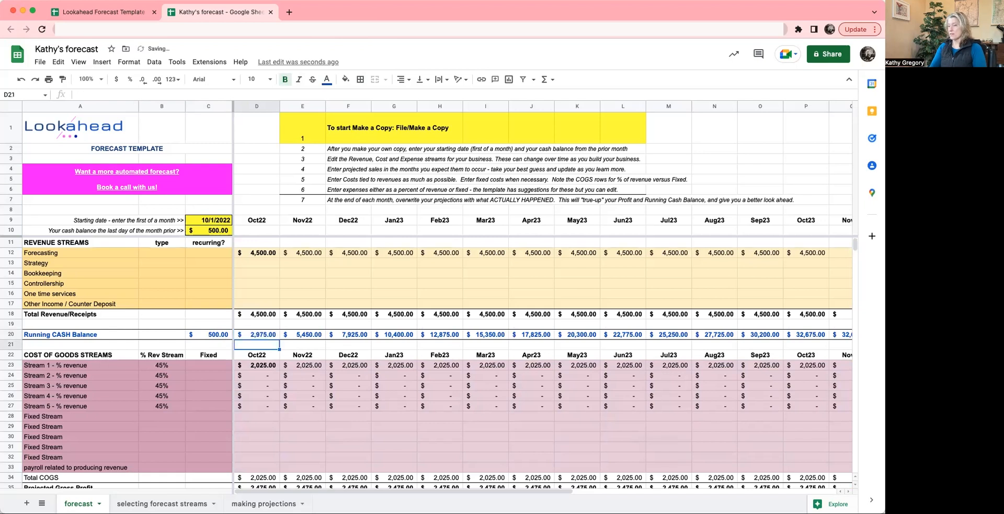
left_click(259, 337)
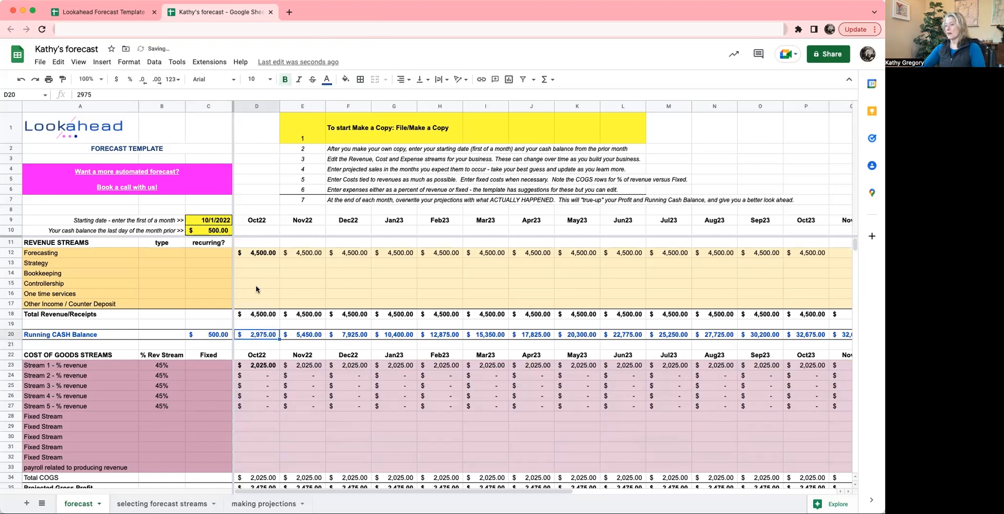
left_click(298, 79)
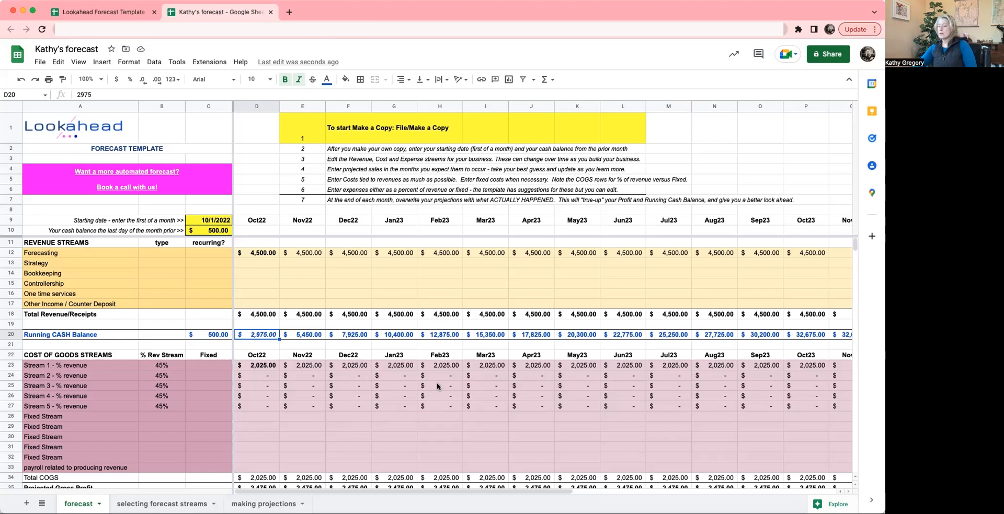
- Review the overwritten Oct22 costs, expenses and cash balance against the month-end instruction in row 7
scroll(450, 388, "down", 3)
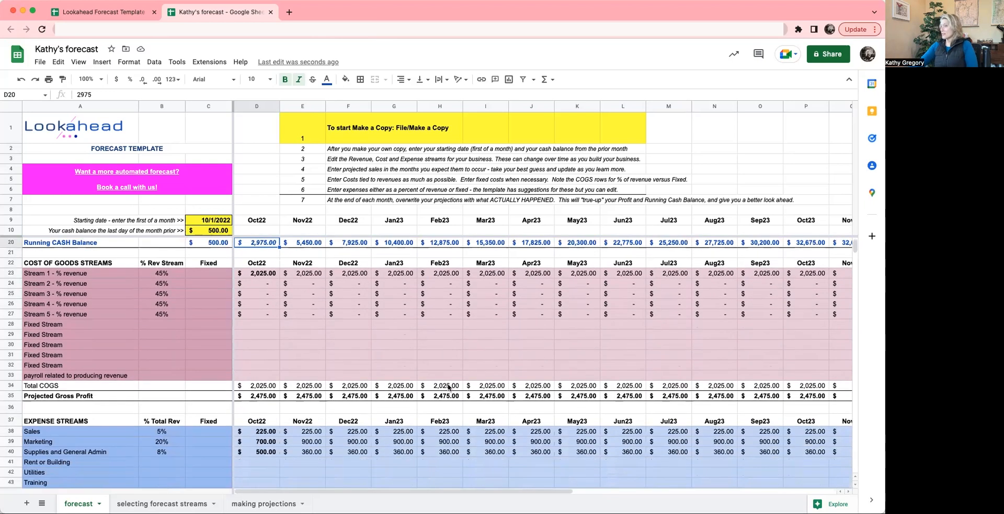
left_click(303, 199)
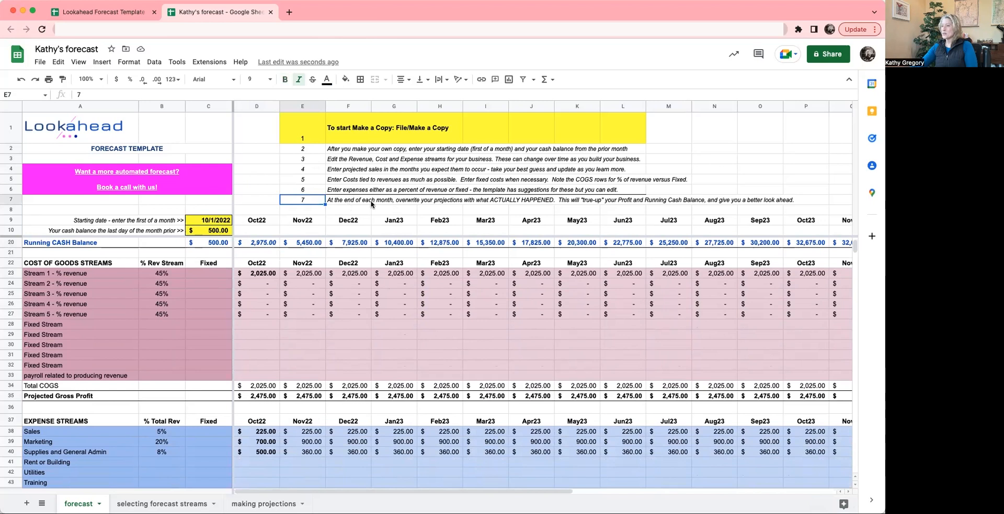
scroll(355, 368, "up", 3)
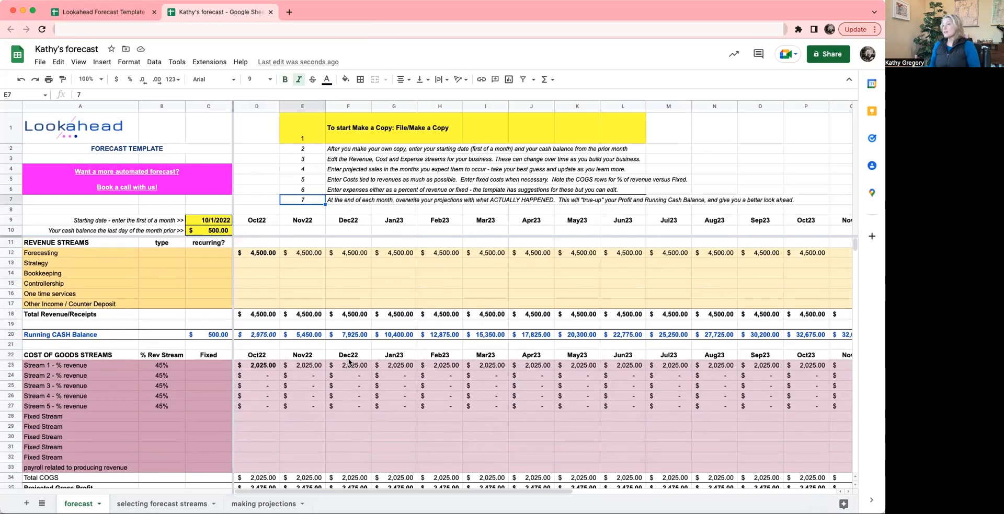